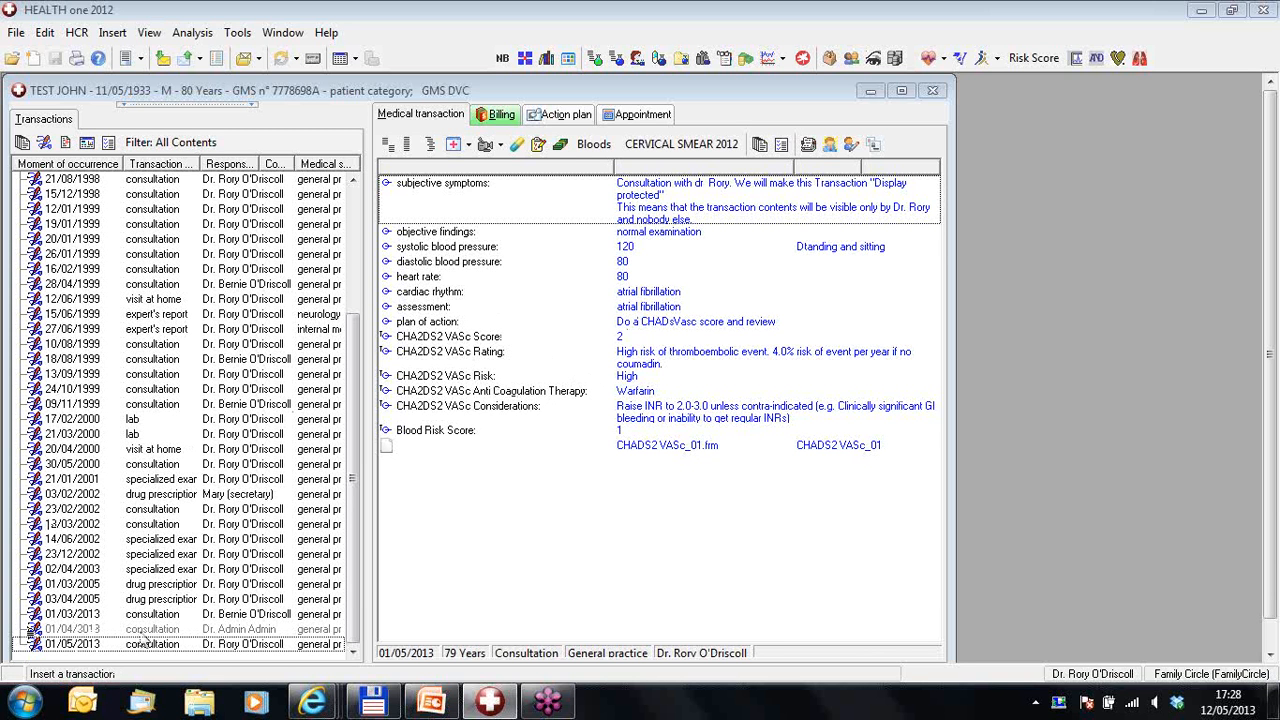
Step: Turn on the Display protected access right in the 01/05/2013 consultation's Attributes
left_click(228, 630)
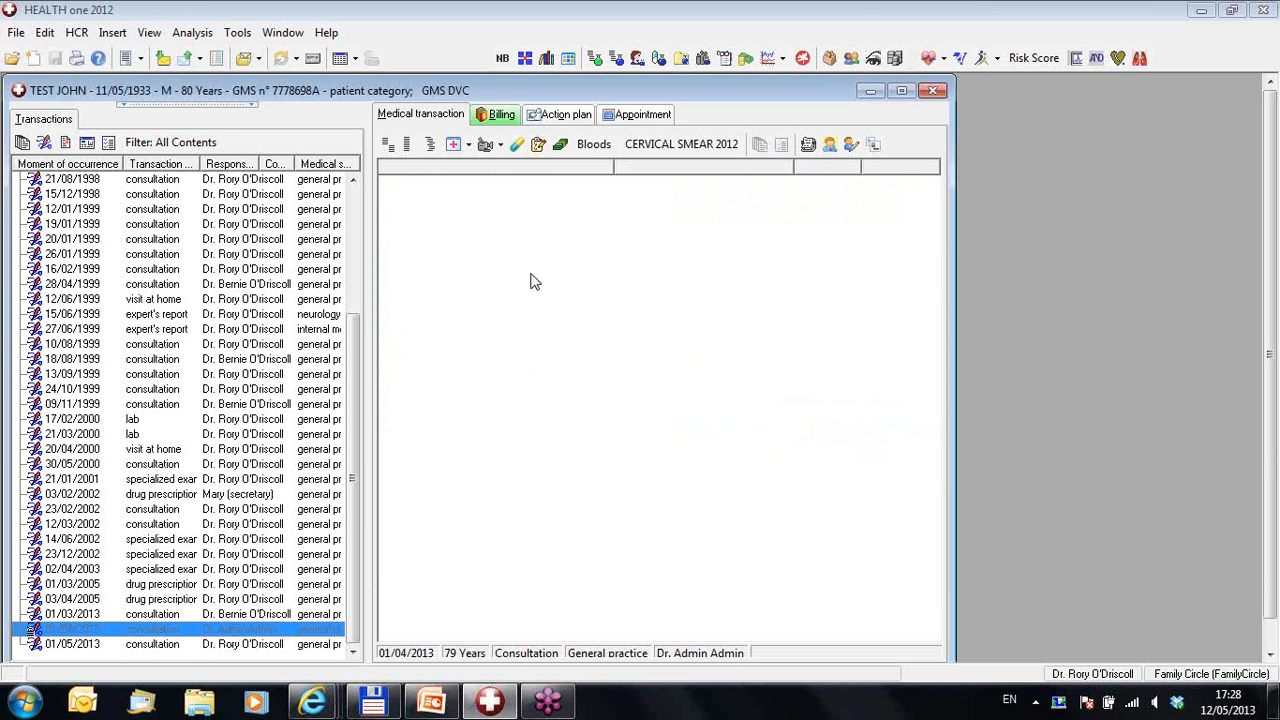
left_click(253, 646)
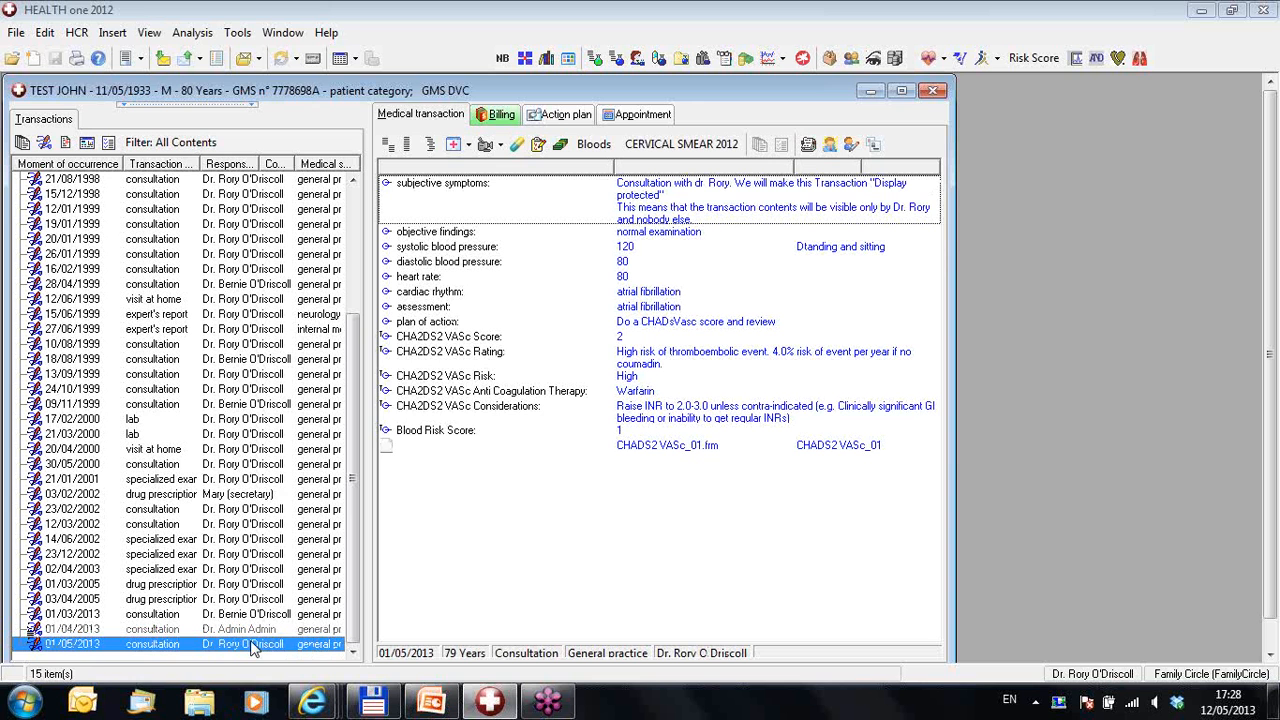
right_click(253, 648)
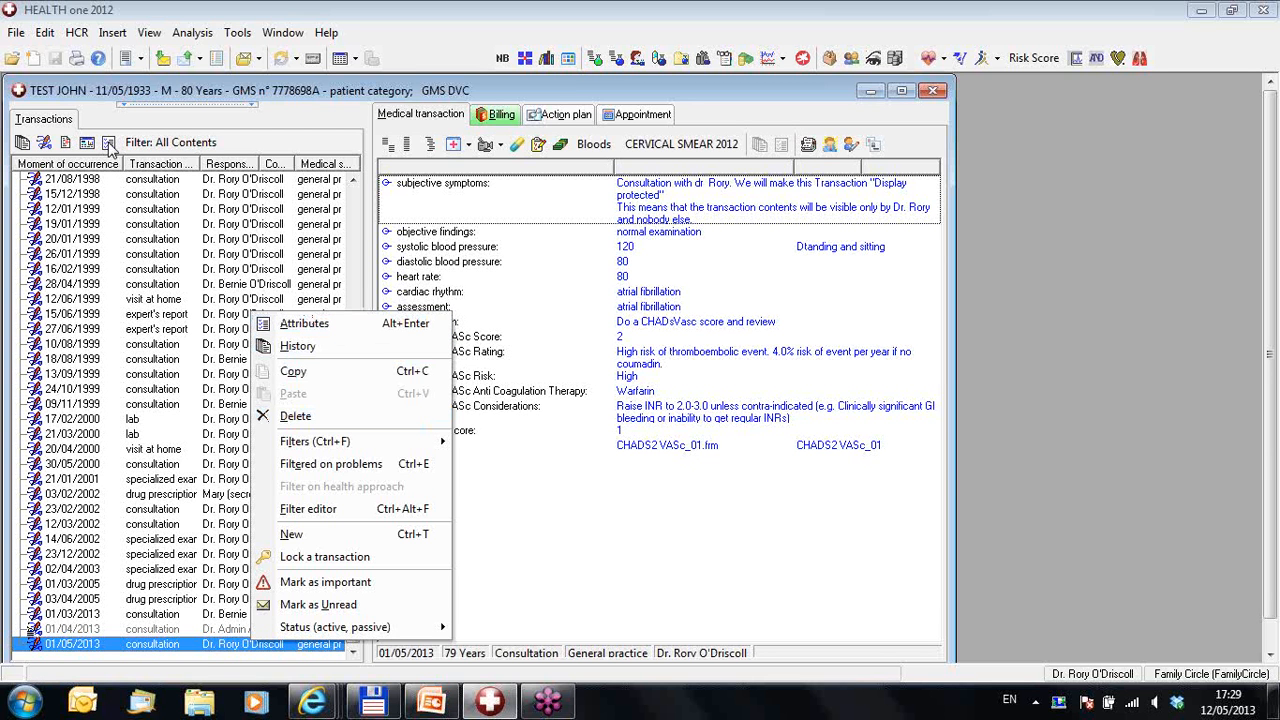
left_click(305, 333)
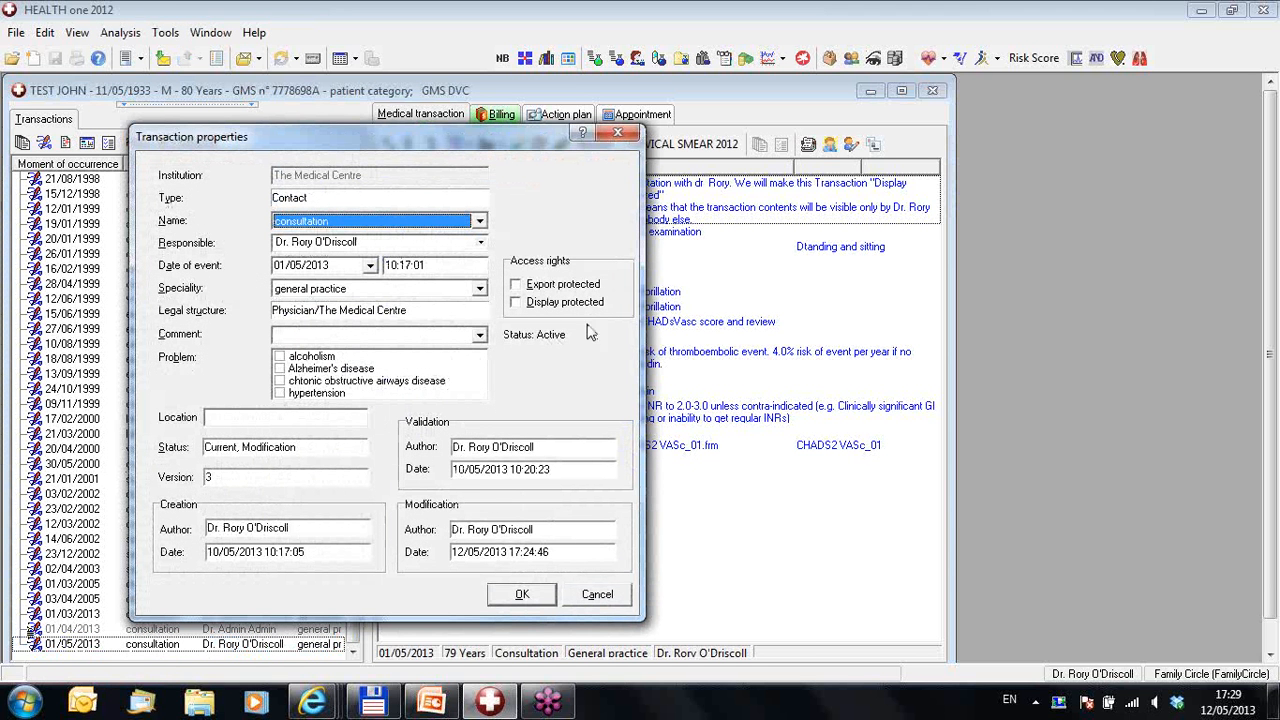
left_click(516, 303)
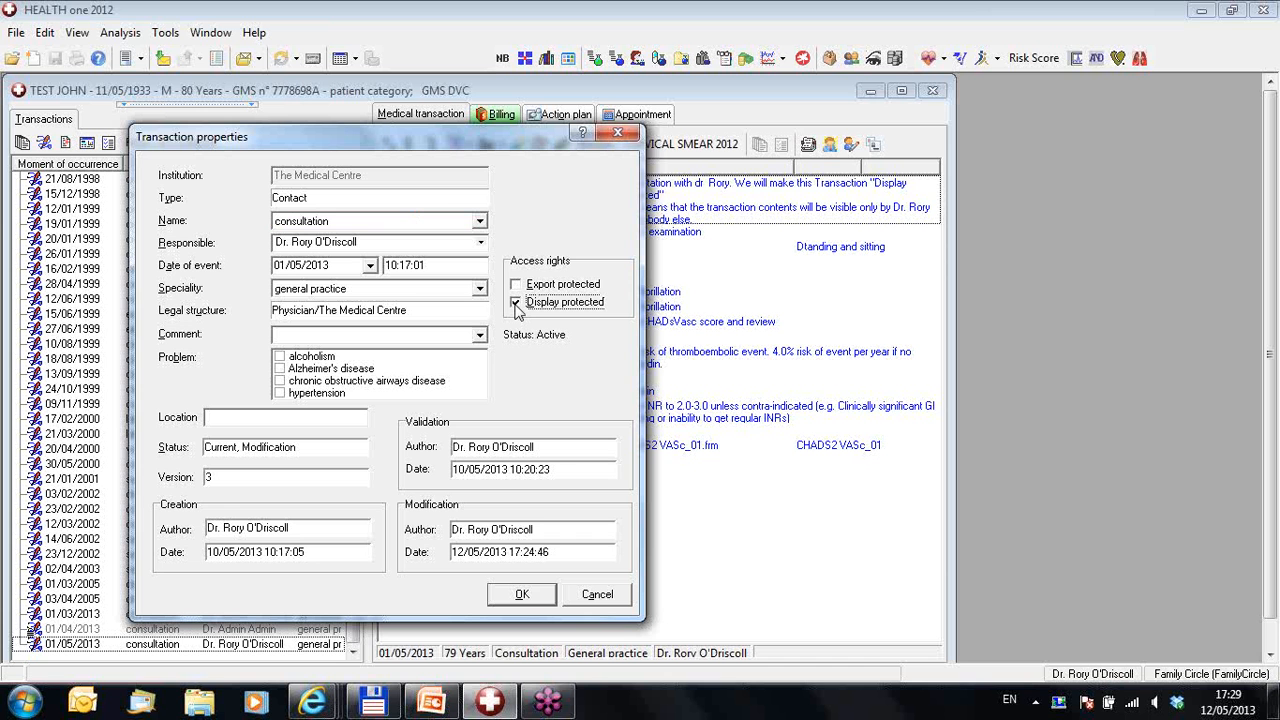
left_click(530, 595)
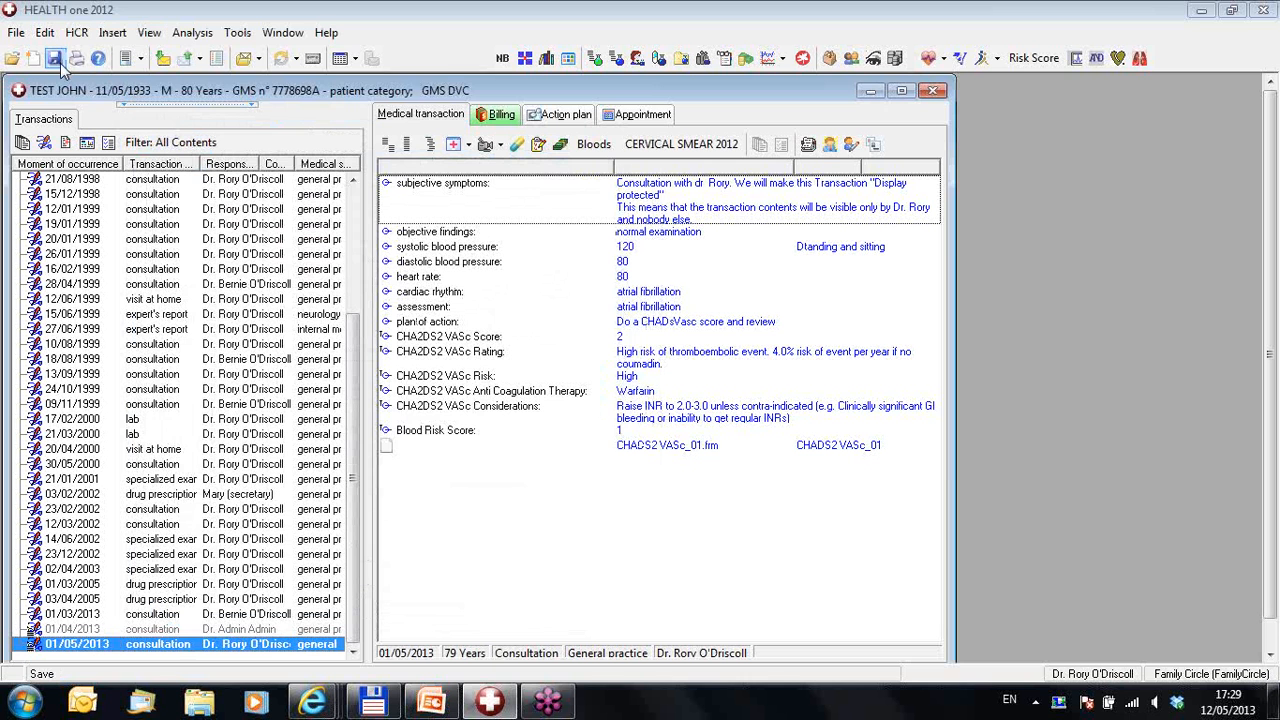
Step: Save and validate the consultation, then close the session to log on as a different user
left_click(57, 60)
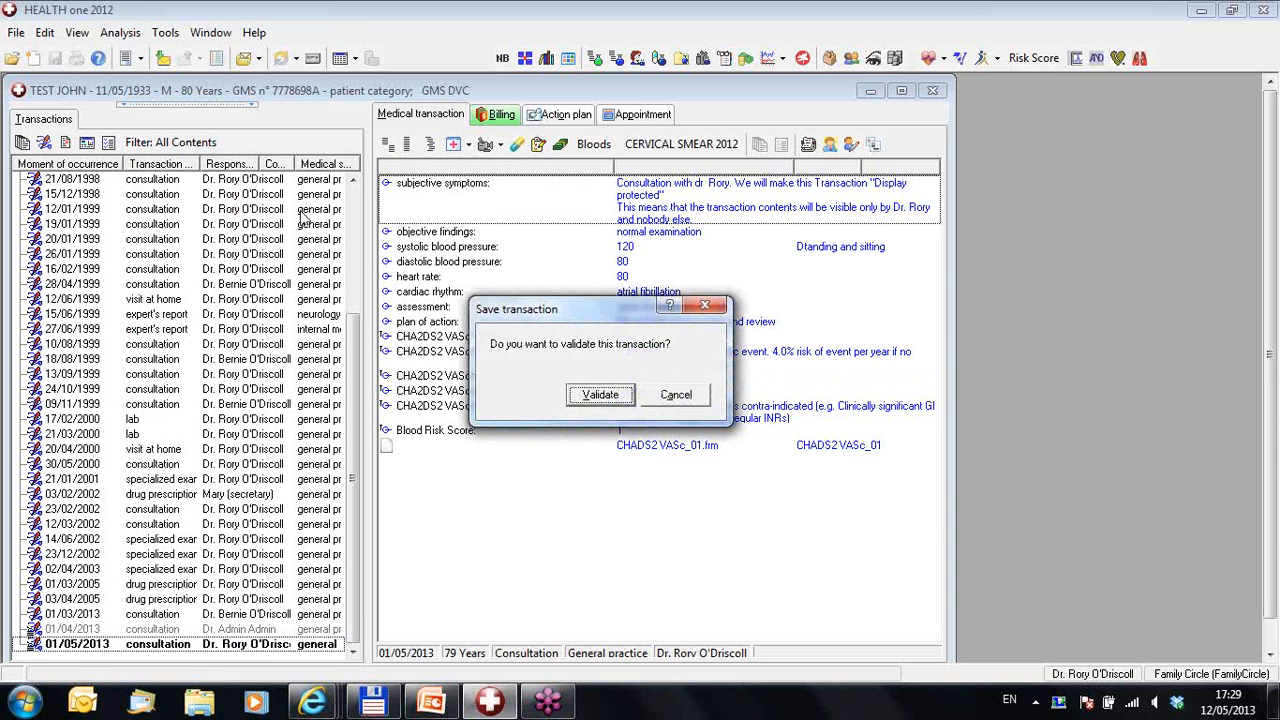
left_click(597, 398)
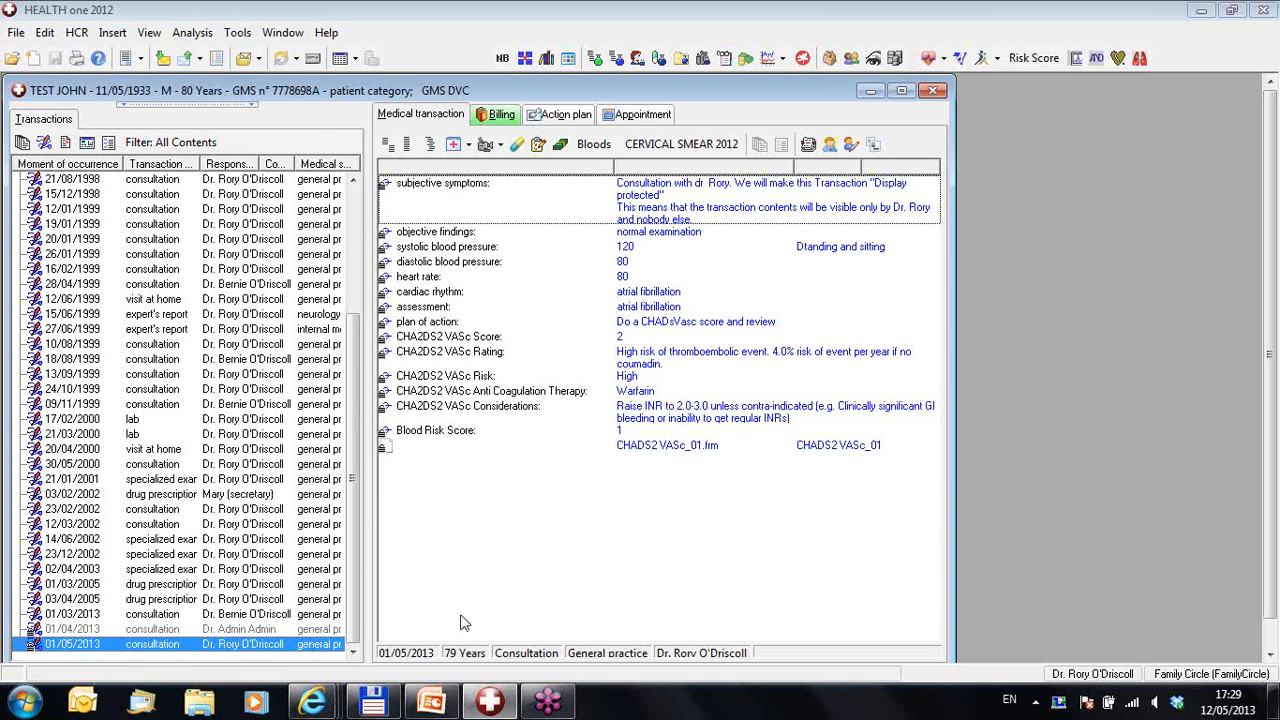
left_click(1262, 11)
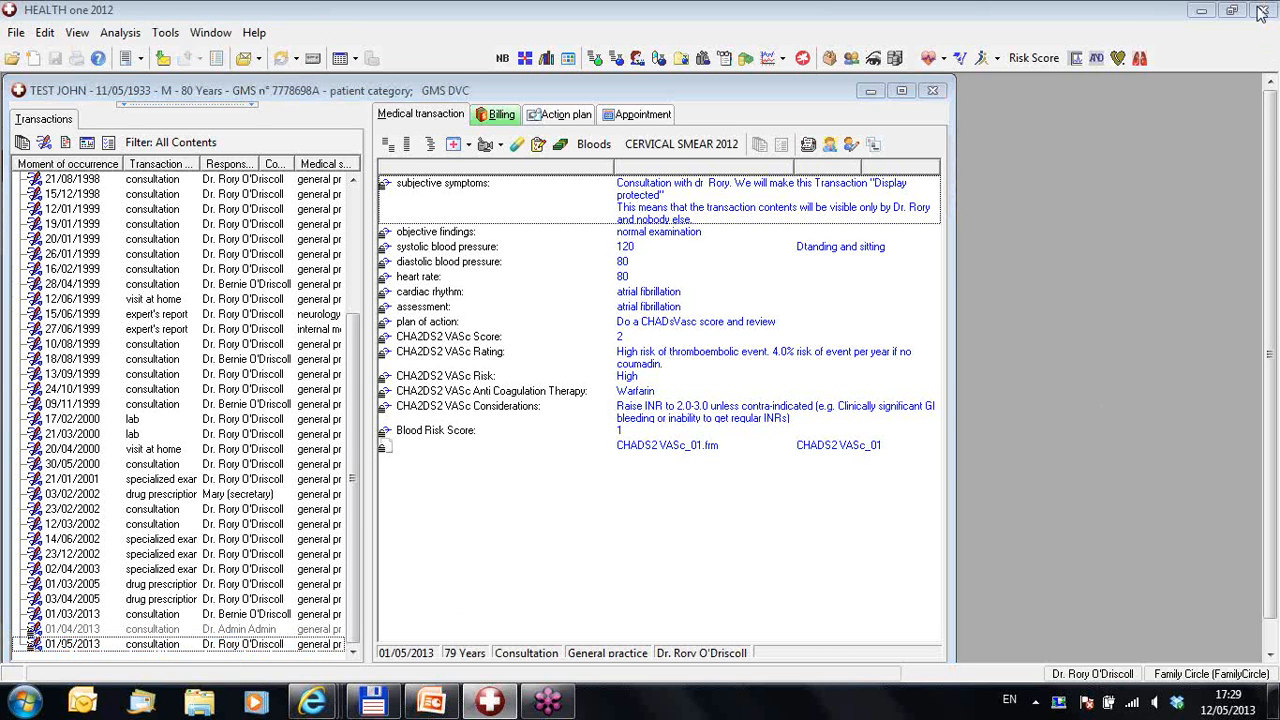
left_click(370, 357)
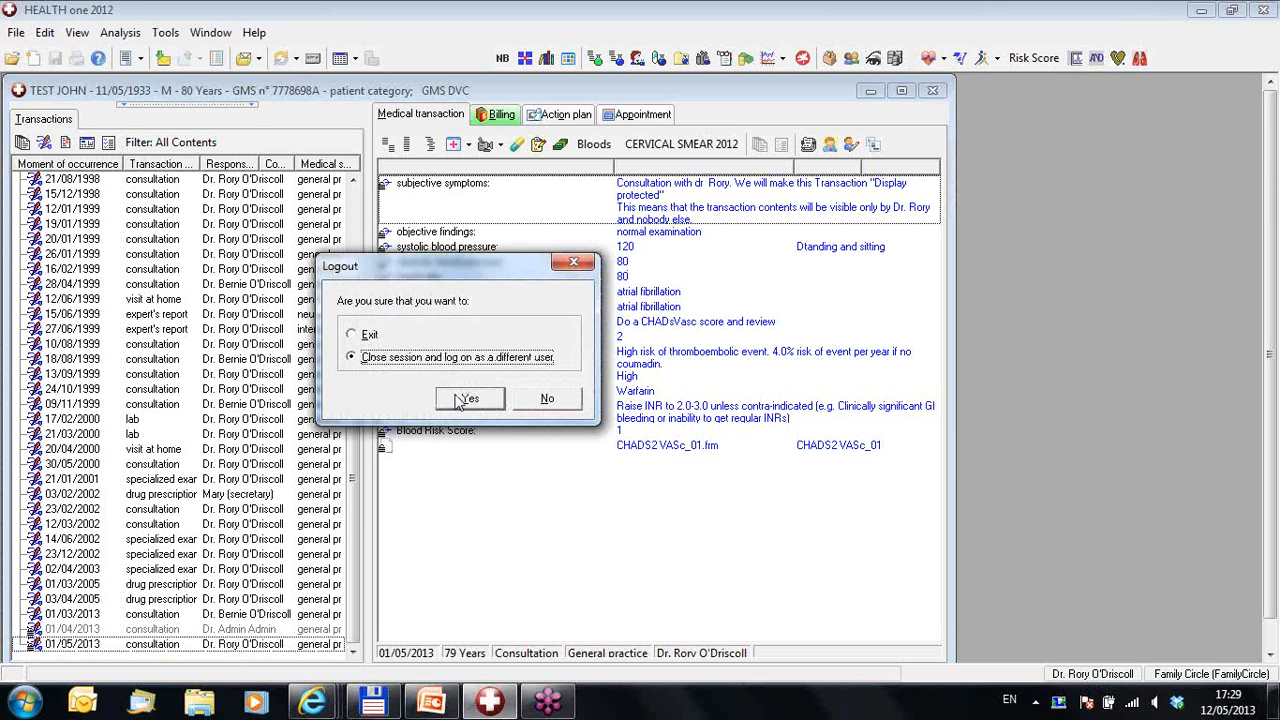
left_click(458, 400)
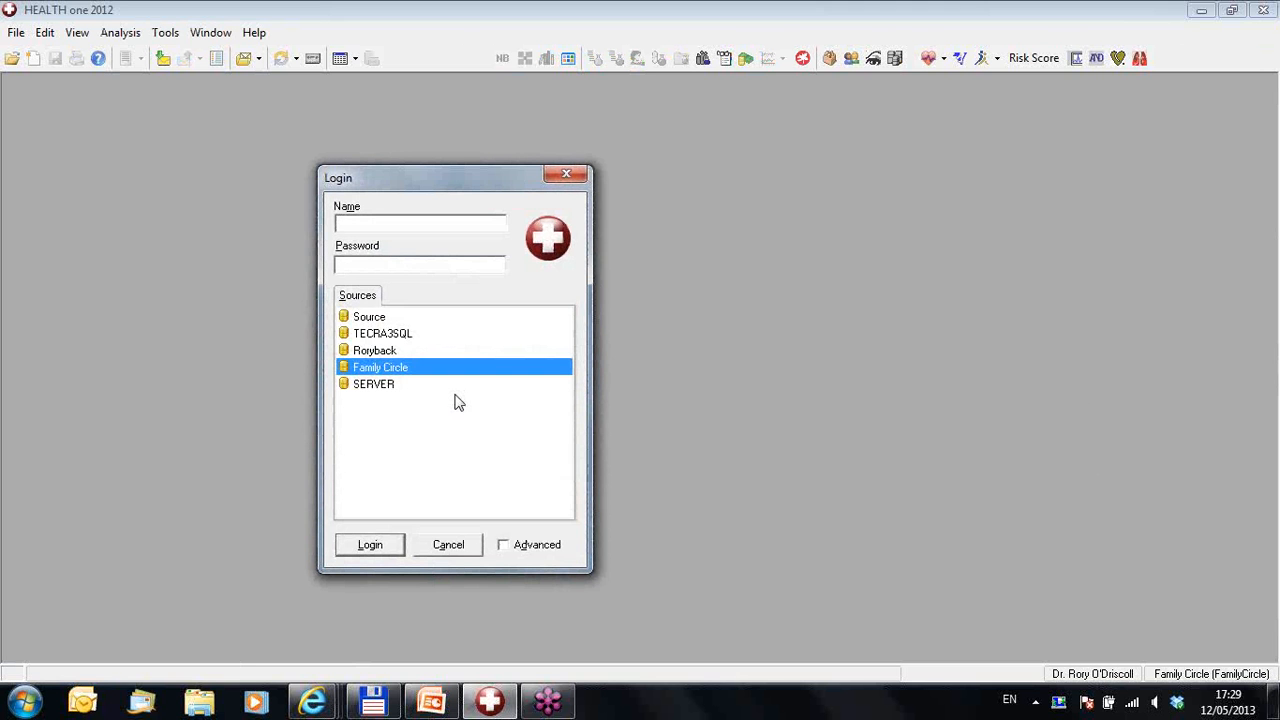
Step: Log in as the Admin user and open the patient found with surname filter 'test'
type("Admin")
type("****")
key("Return")
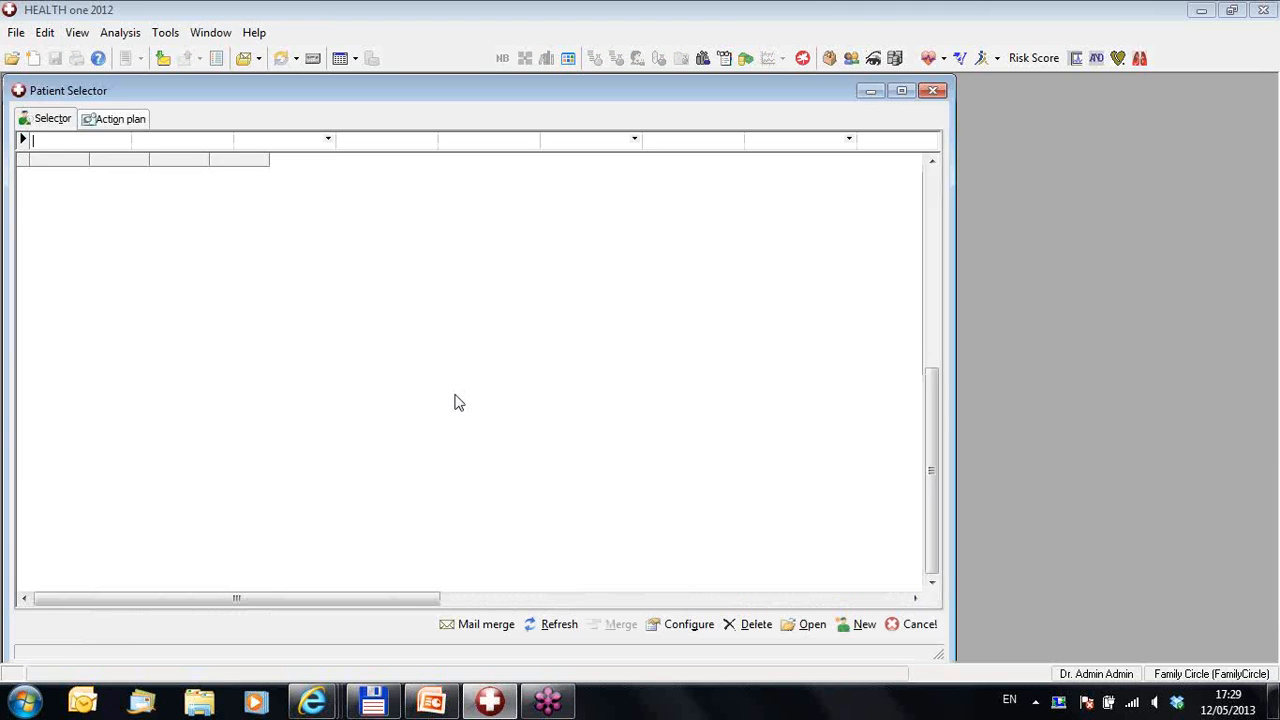
type("test")
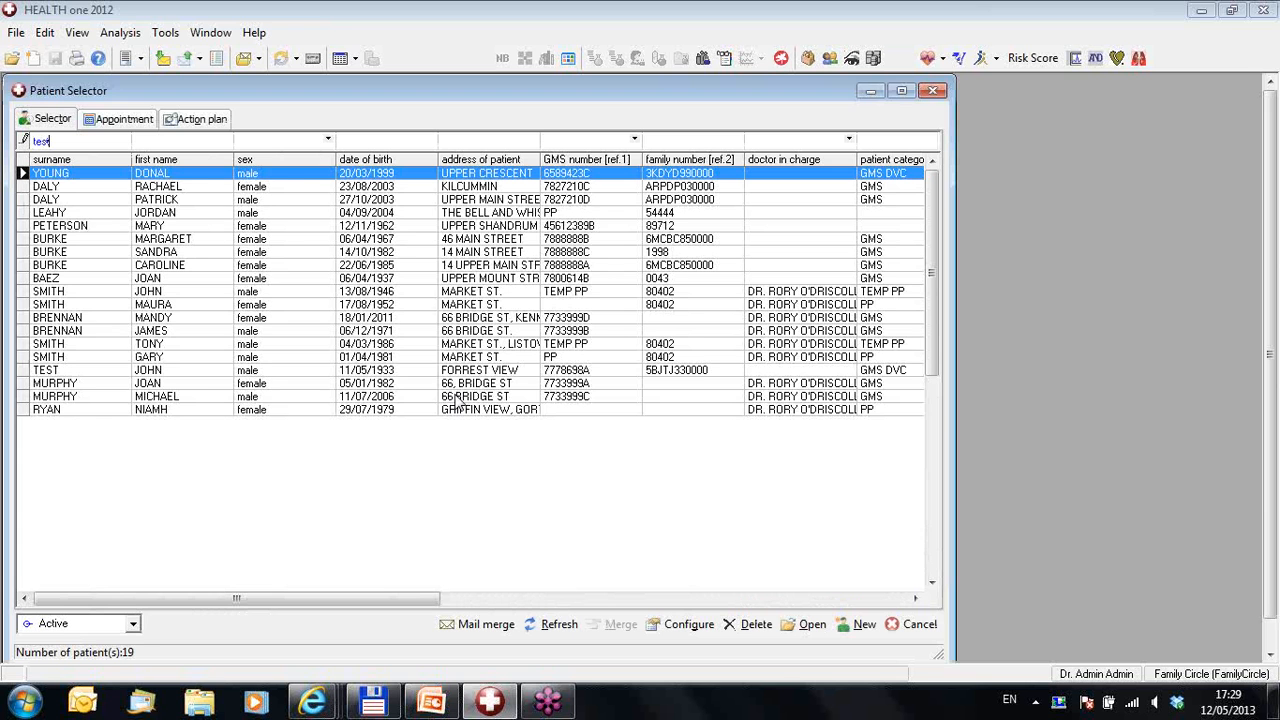
key("Return")
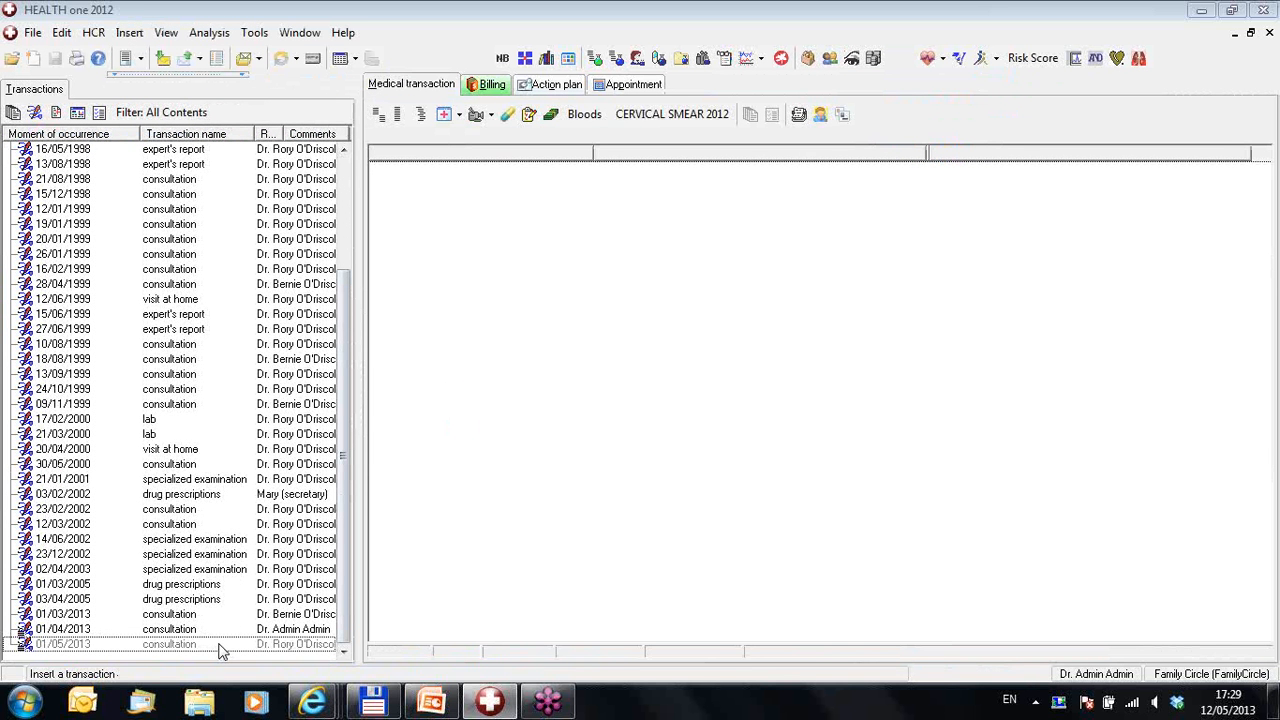
Step: Compare 01/05/2013 and 01/04/2013, ending on 01/04/2013's wheezing, asthma and spirometry notes
left_click(220, 645)
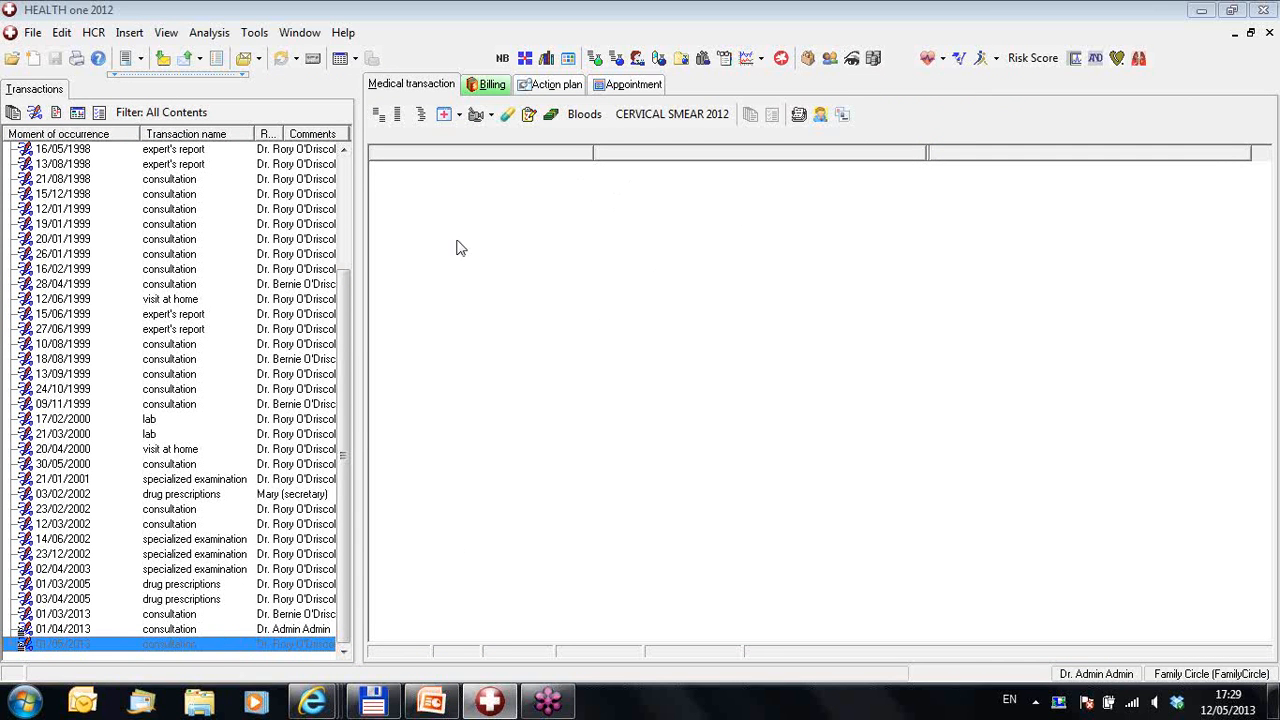
left_click(226, 628)
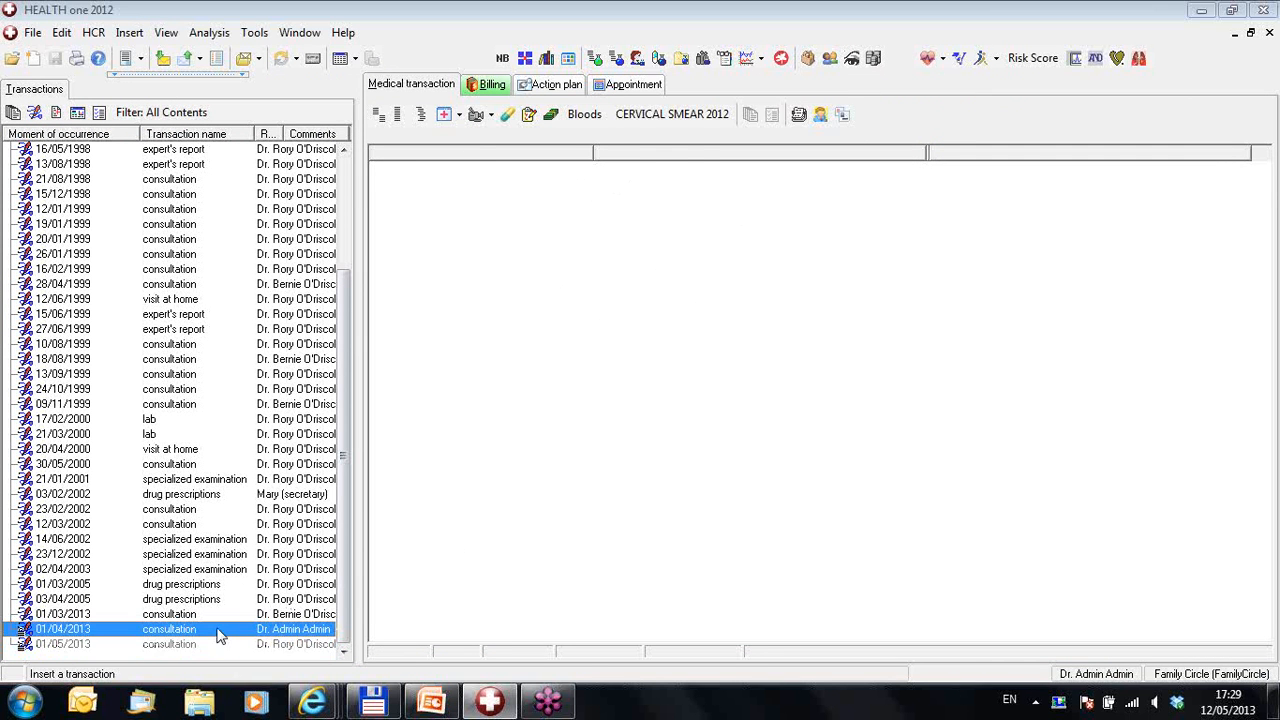
left_click(218, 645)
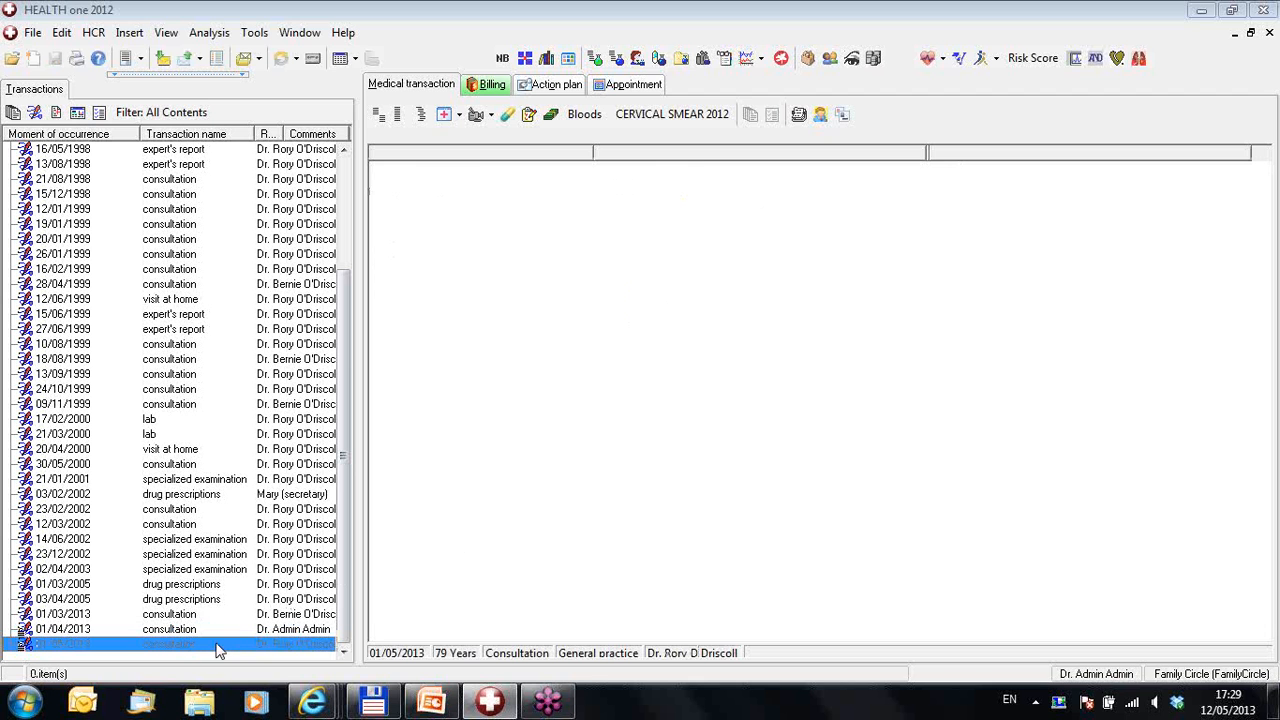
left_click(215, 629)
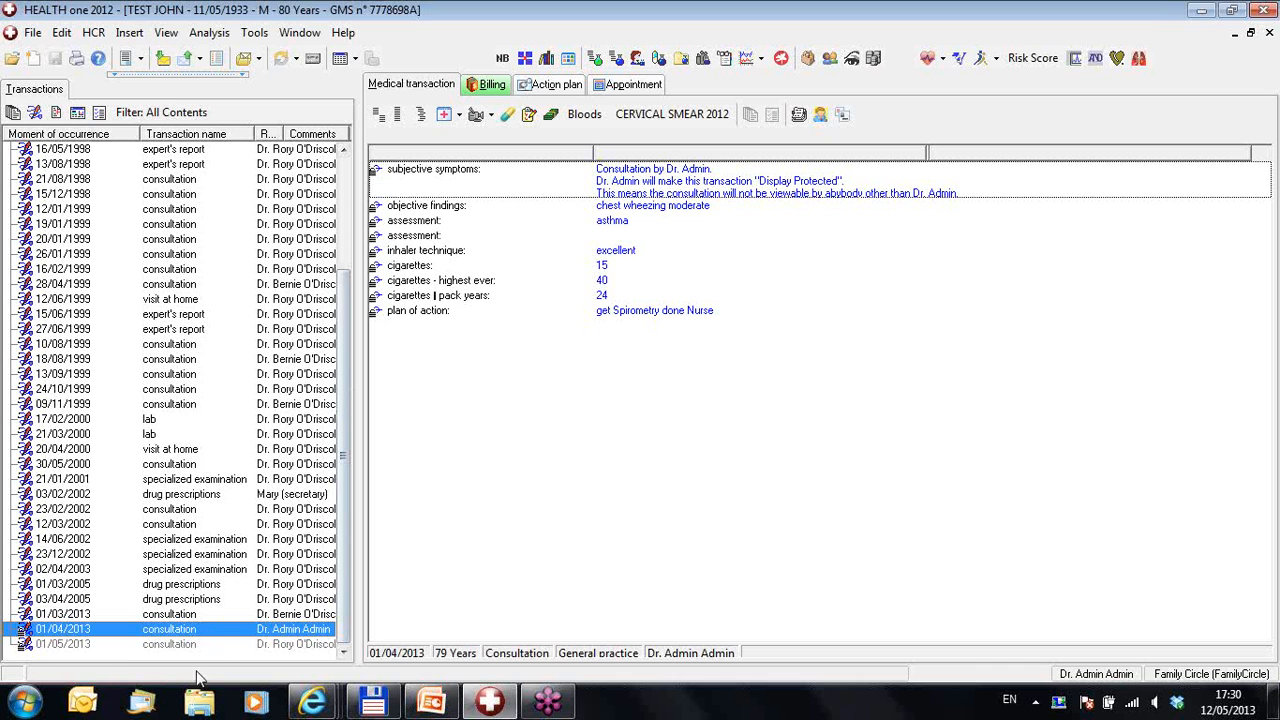
Step: Untick Display protected in the 01/04/2013 consultation's Attributes, then save and validate it
right_click(222, 640)
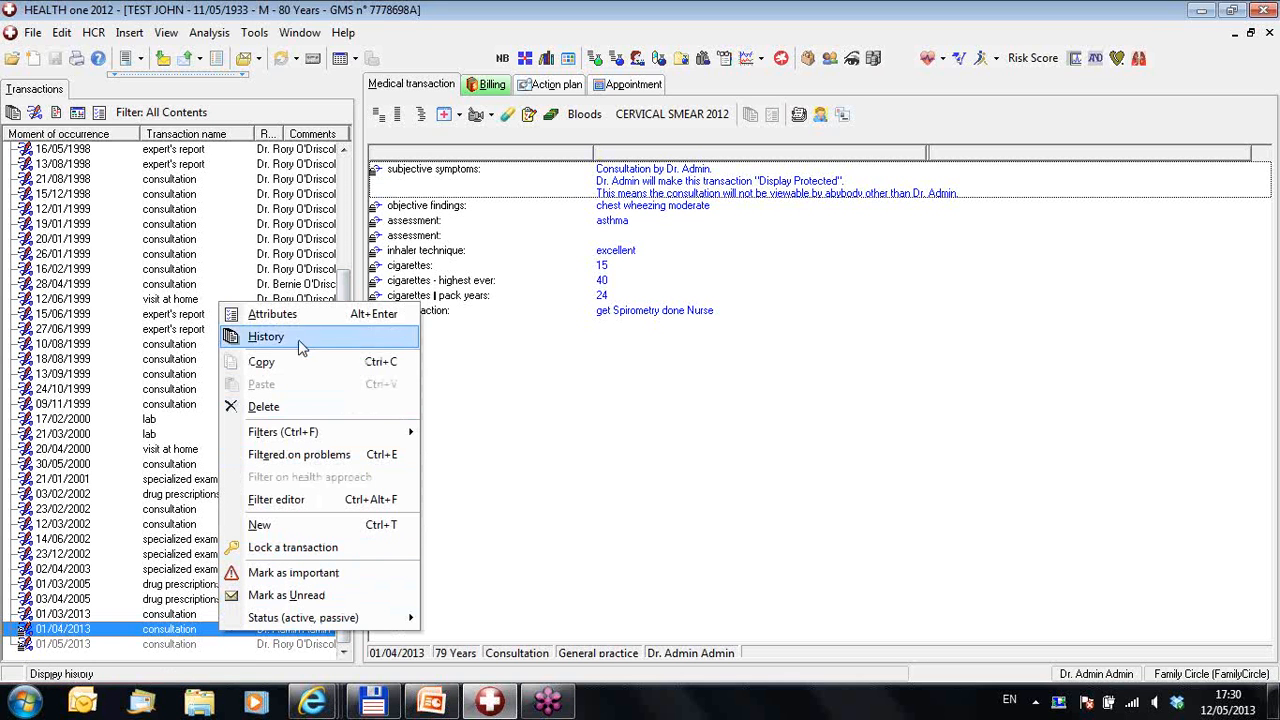
left_click(310, 316)
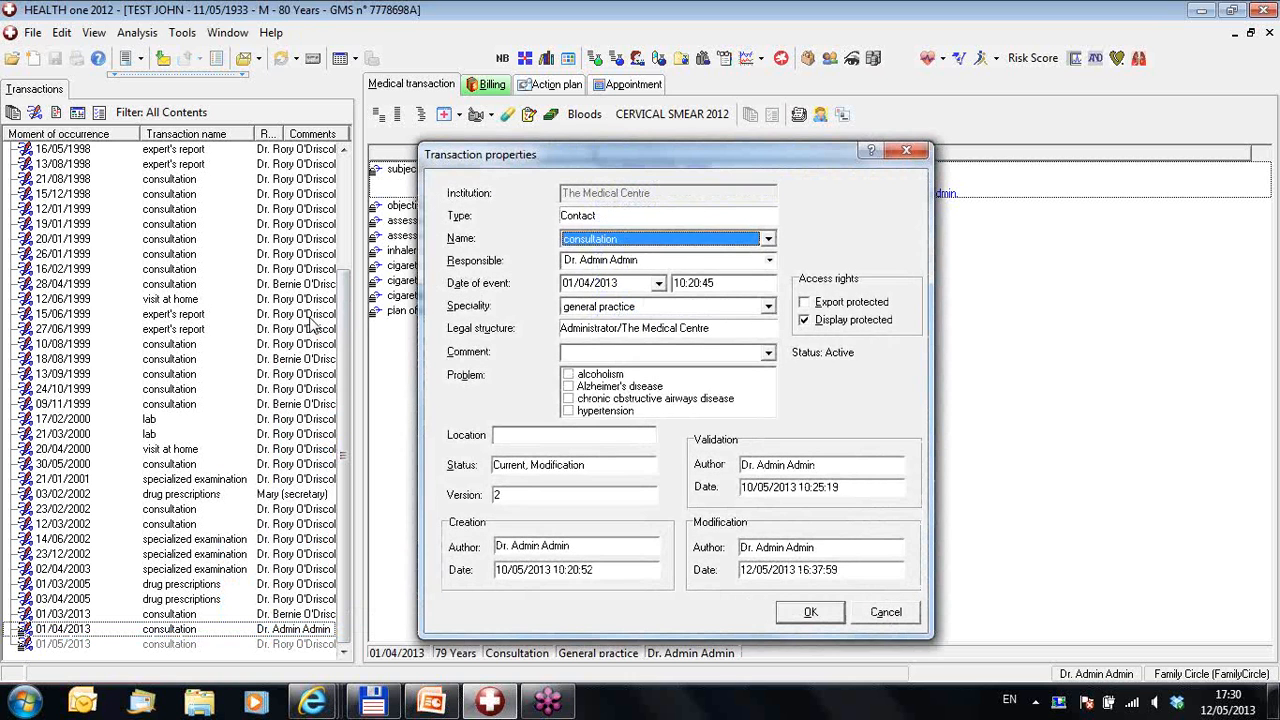
left_click(805, 322)
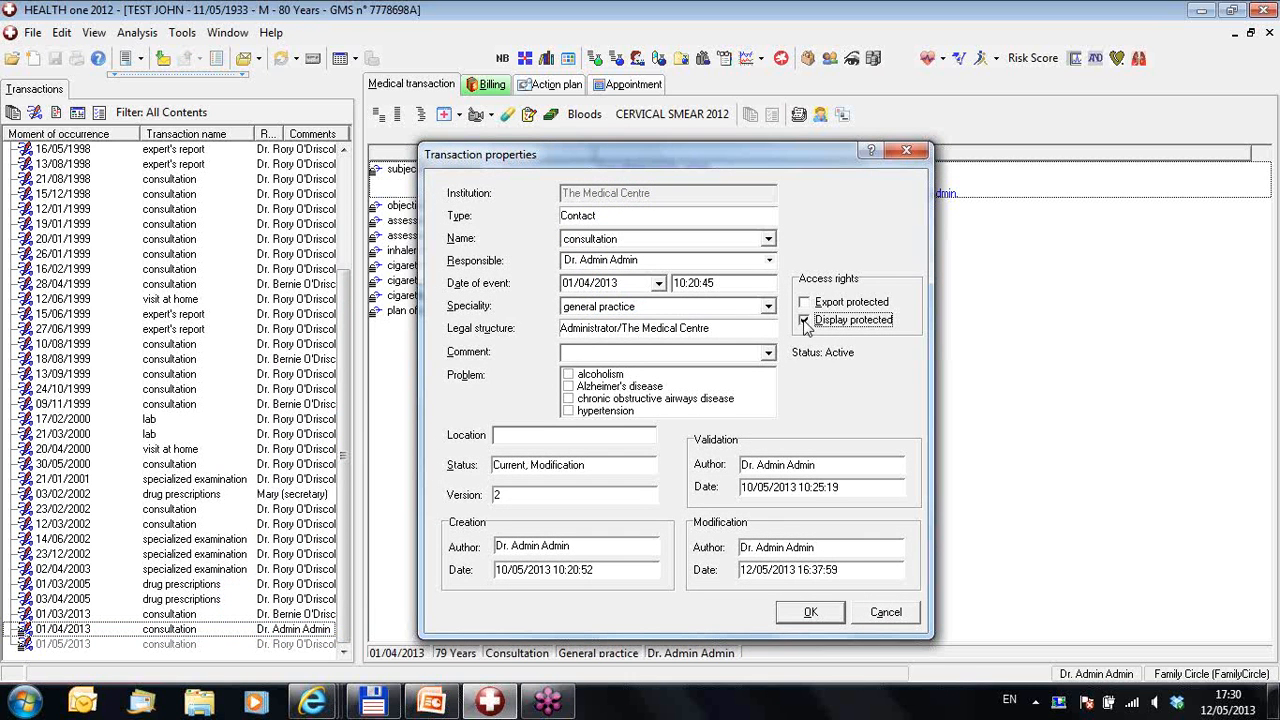
left_click(828, 614)
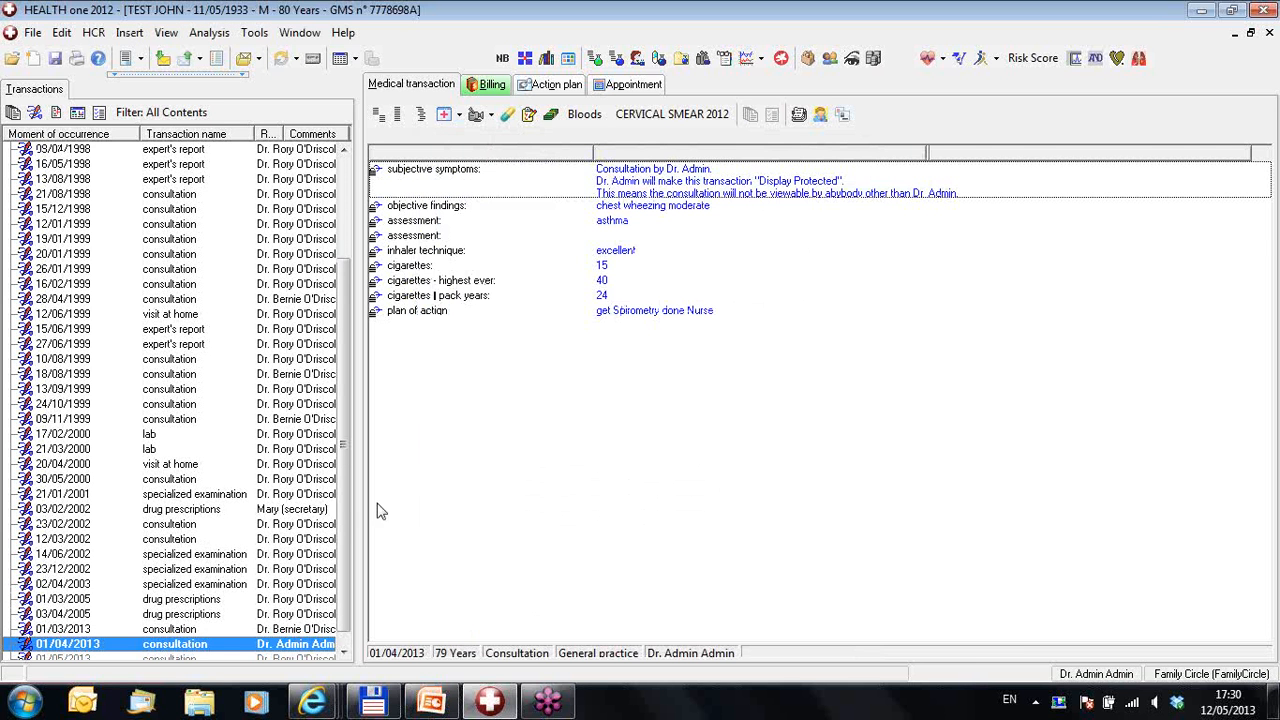
left_click(55, 58)
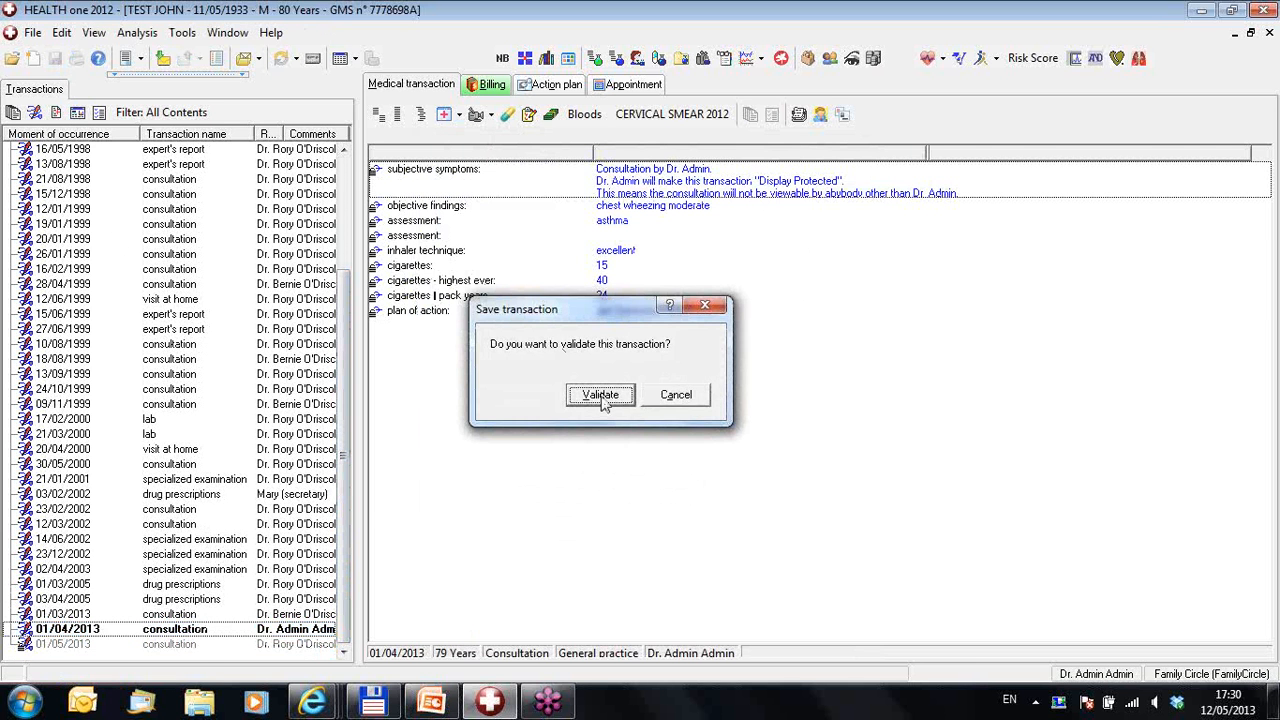
left_click(601, 395)
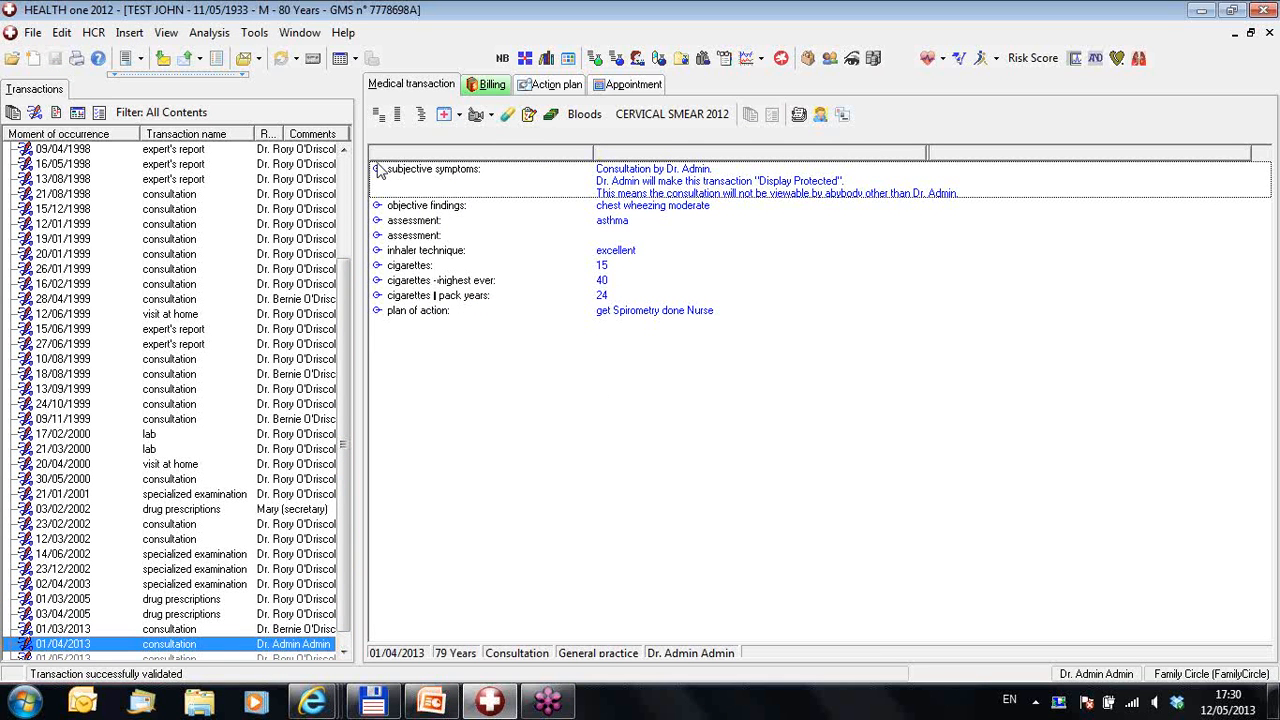
Step: Step through the 01/05 and 01/04 consultations to the Display protected 01/03/2013 consultation
left_click_drag(343, 299, 342, 371)
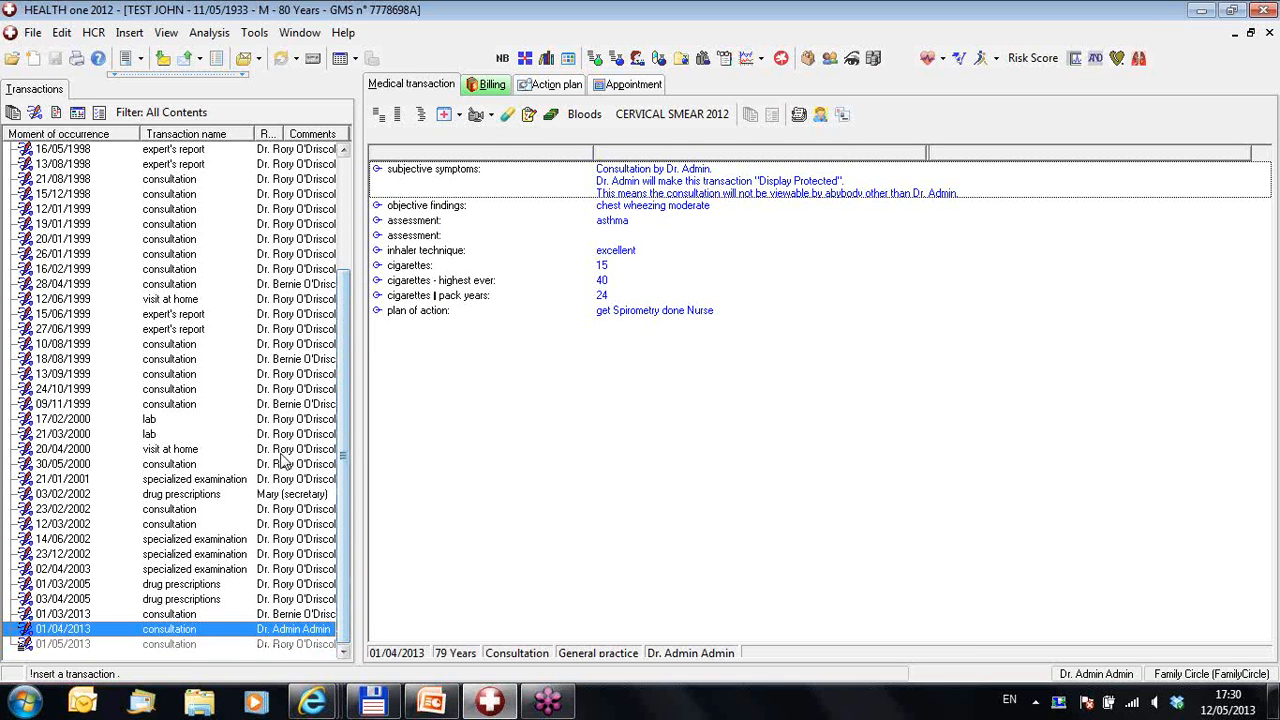
left_click(280, 645)
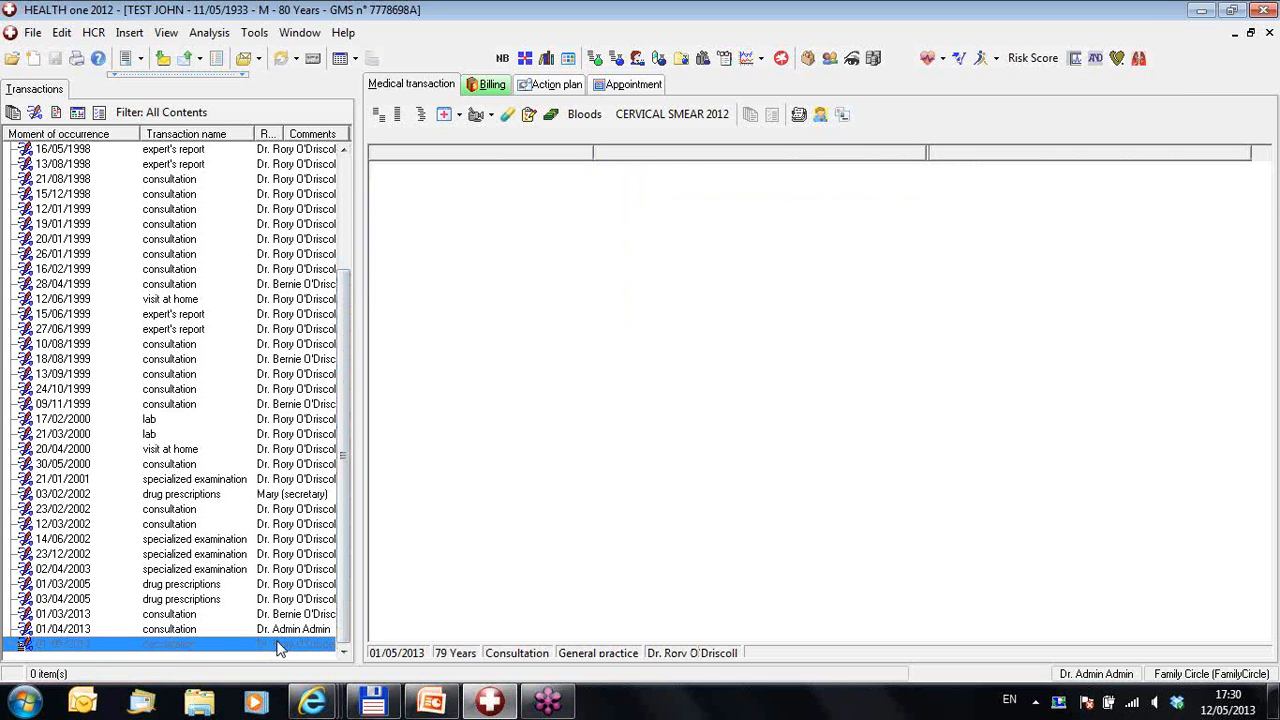
left_click(281, 629)
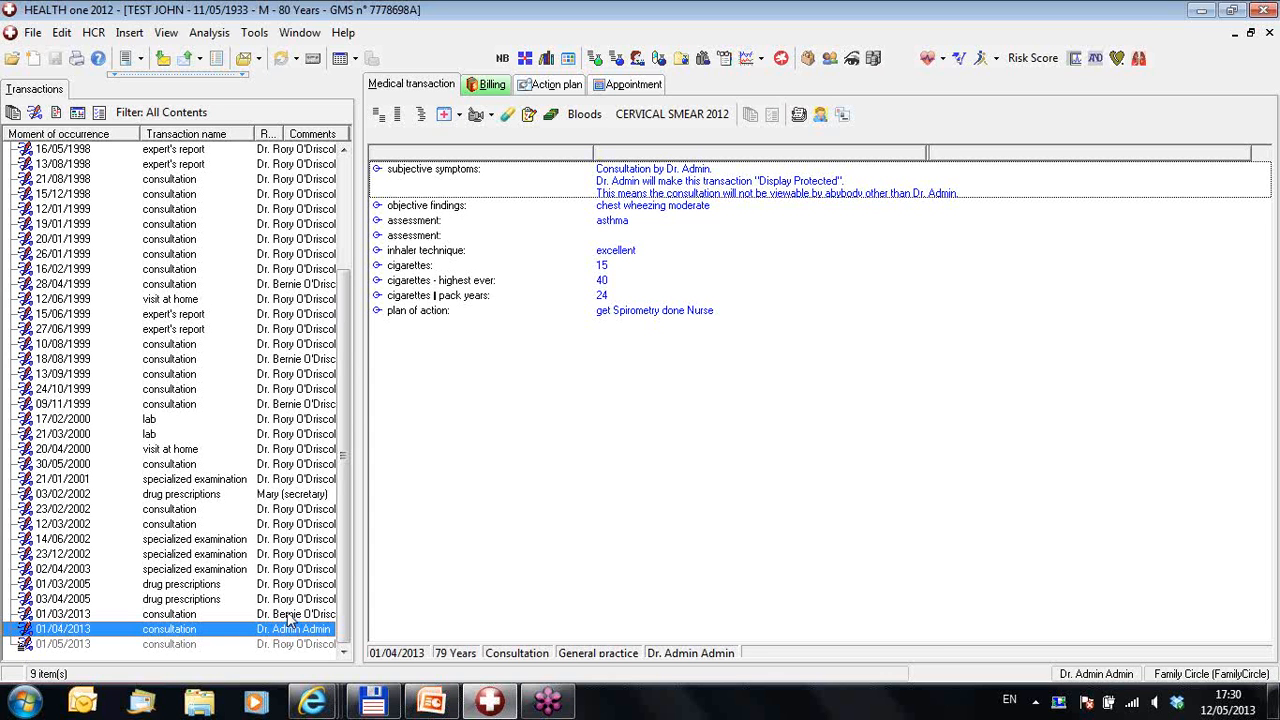
left_click(288, 616)
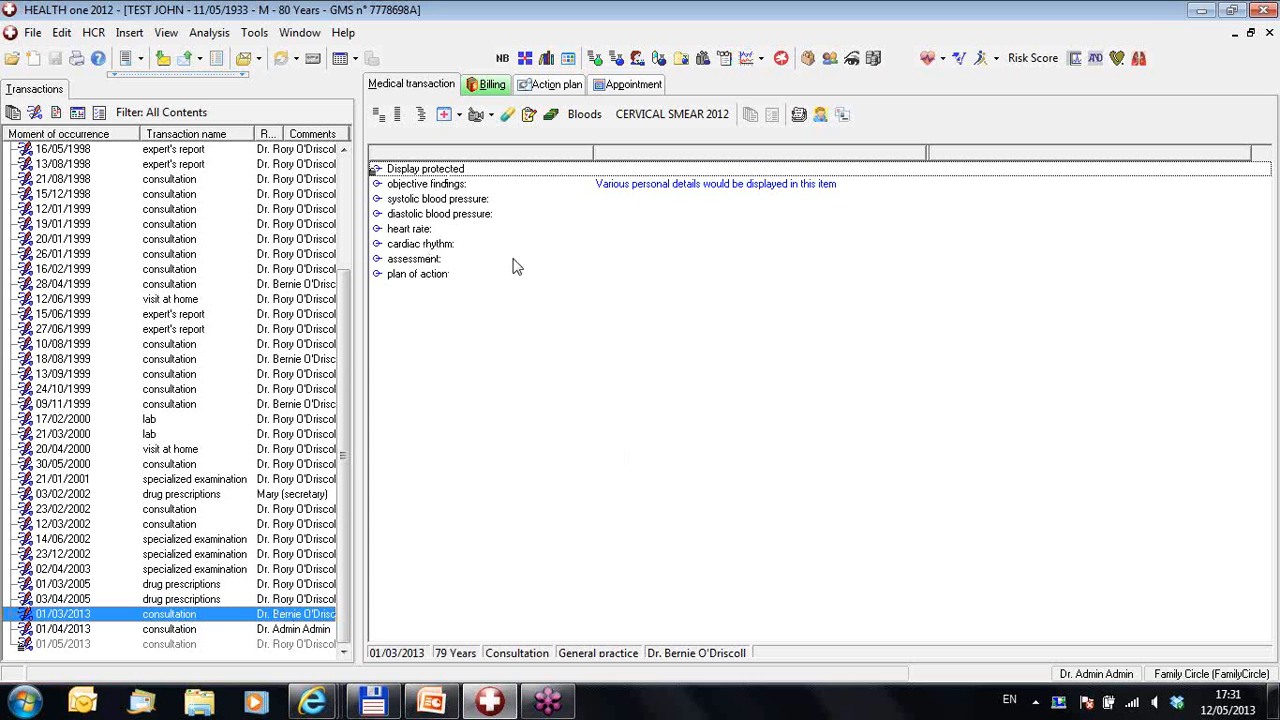
left_click(423, 172)
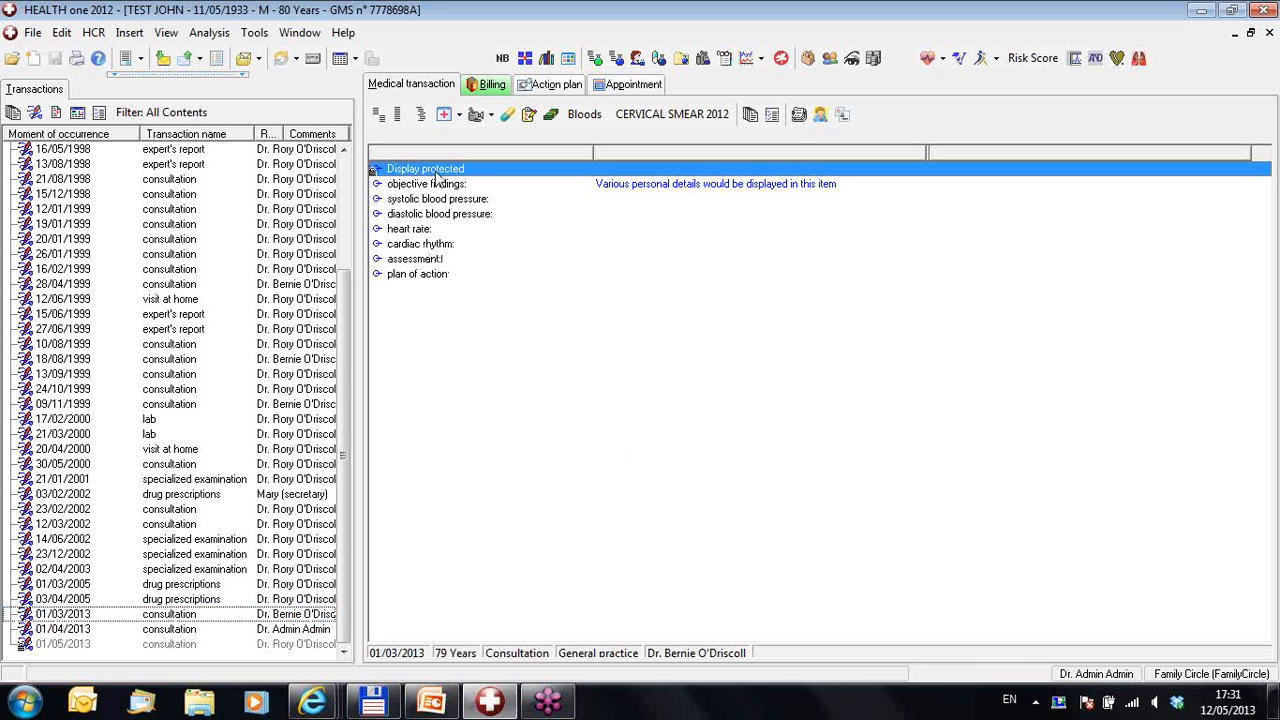
double_click(437, 177)
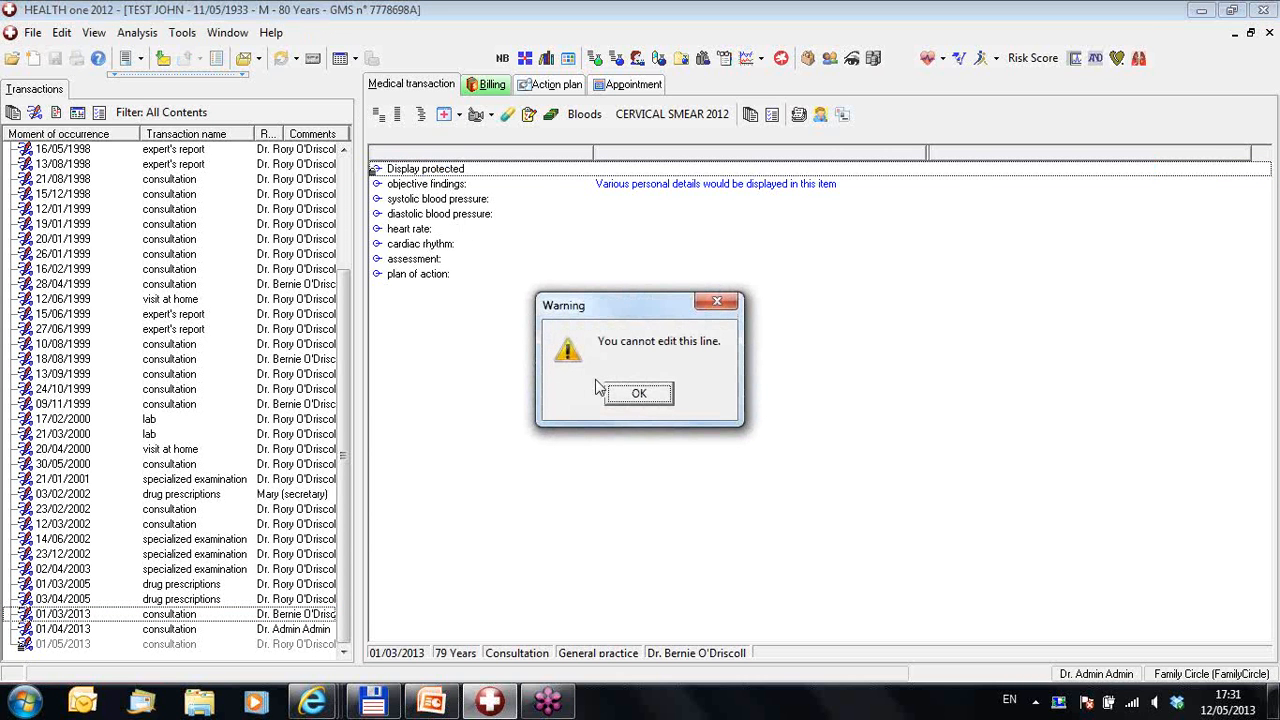
left_click(642, 398)
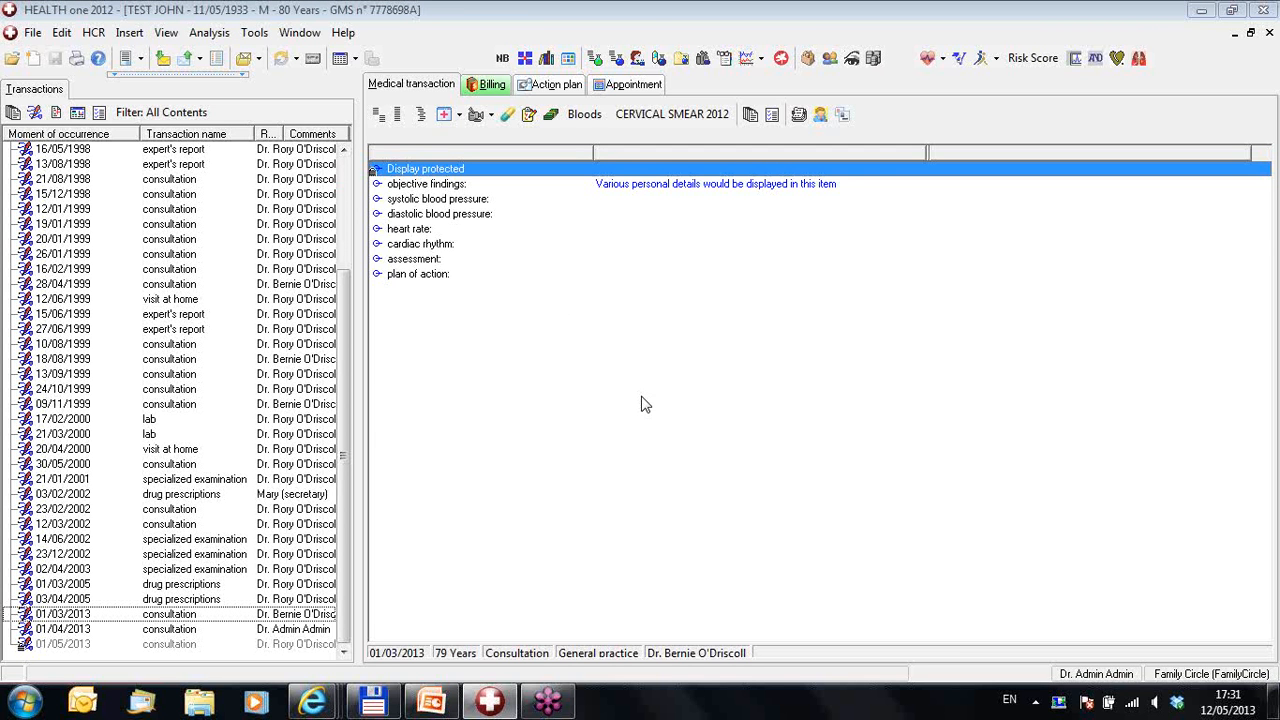
Step: Close the current session and choose to log on as a different user
left_click(1262, 12)
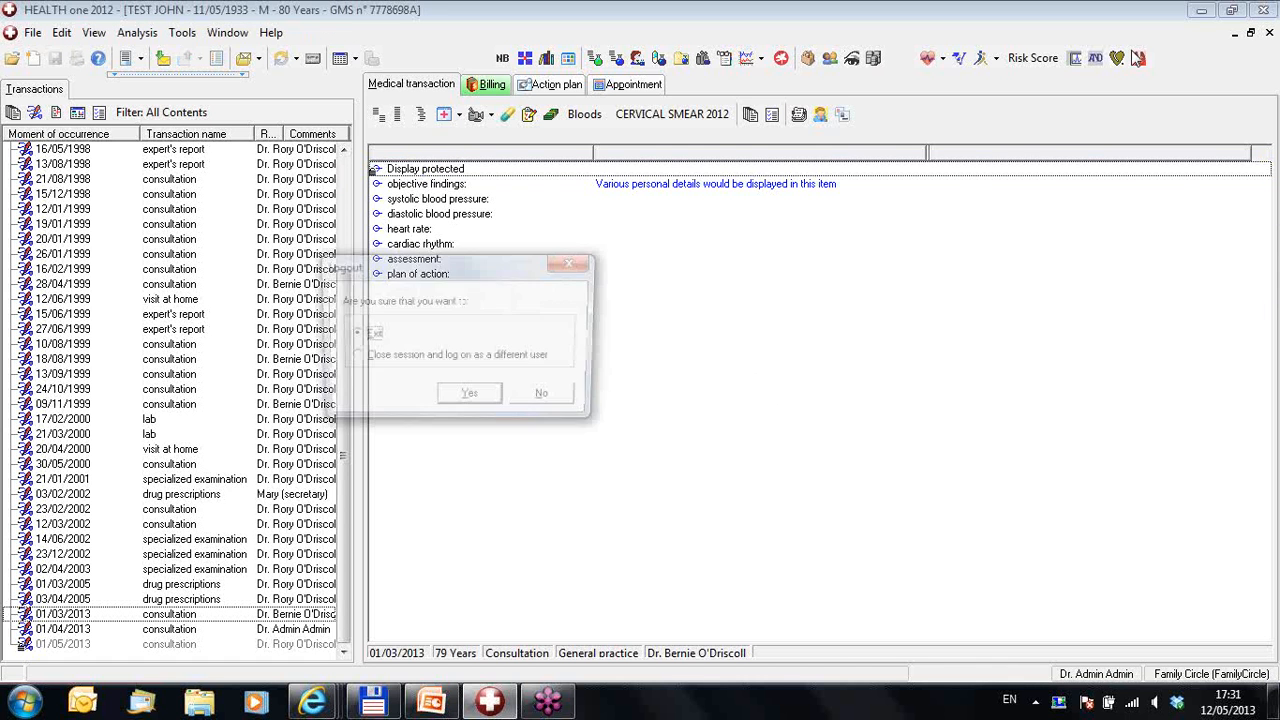
left_click(352, 360)
left_click(462, 400)
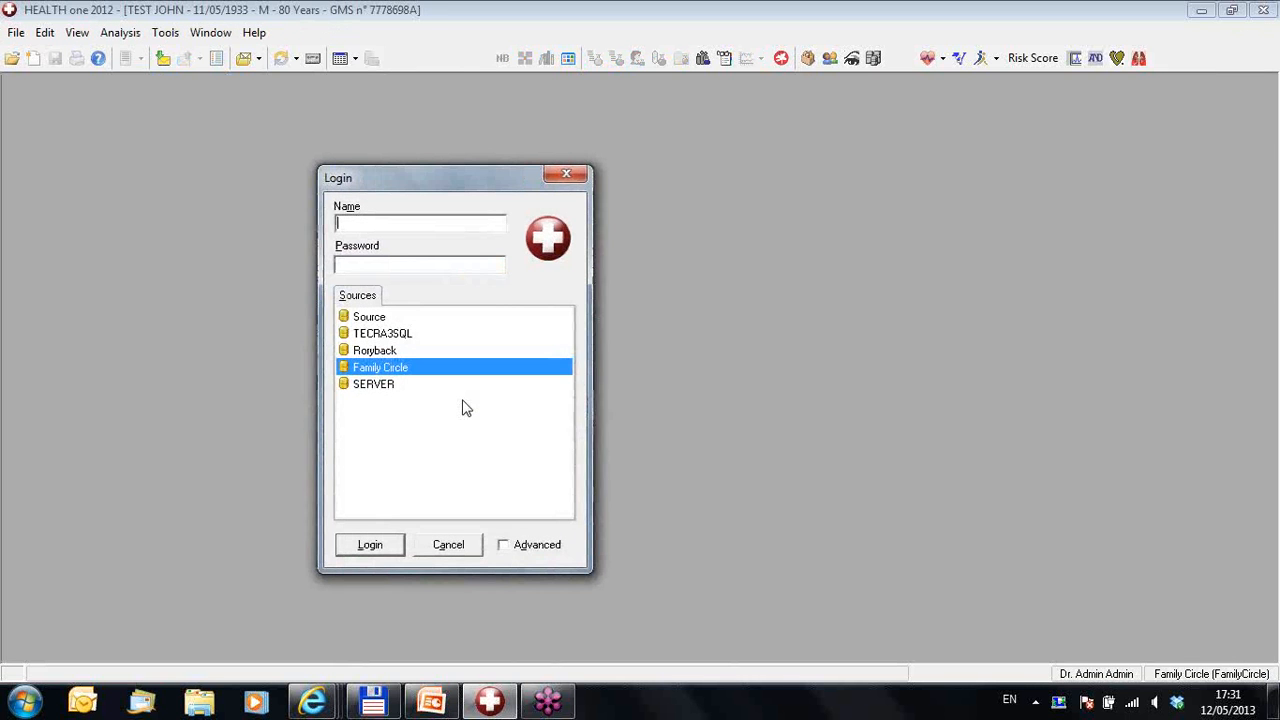
Step: Log in with another doctor's user name and password, then open the patient filtered by 'test'
type("Bernie")
key("Tab")
type("*")
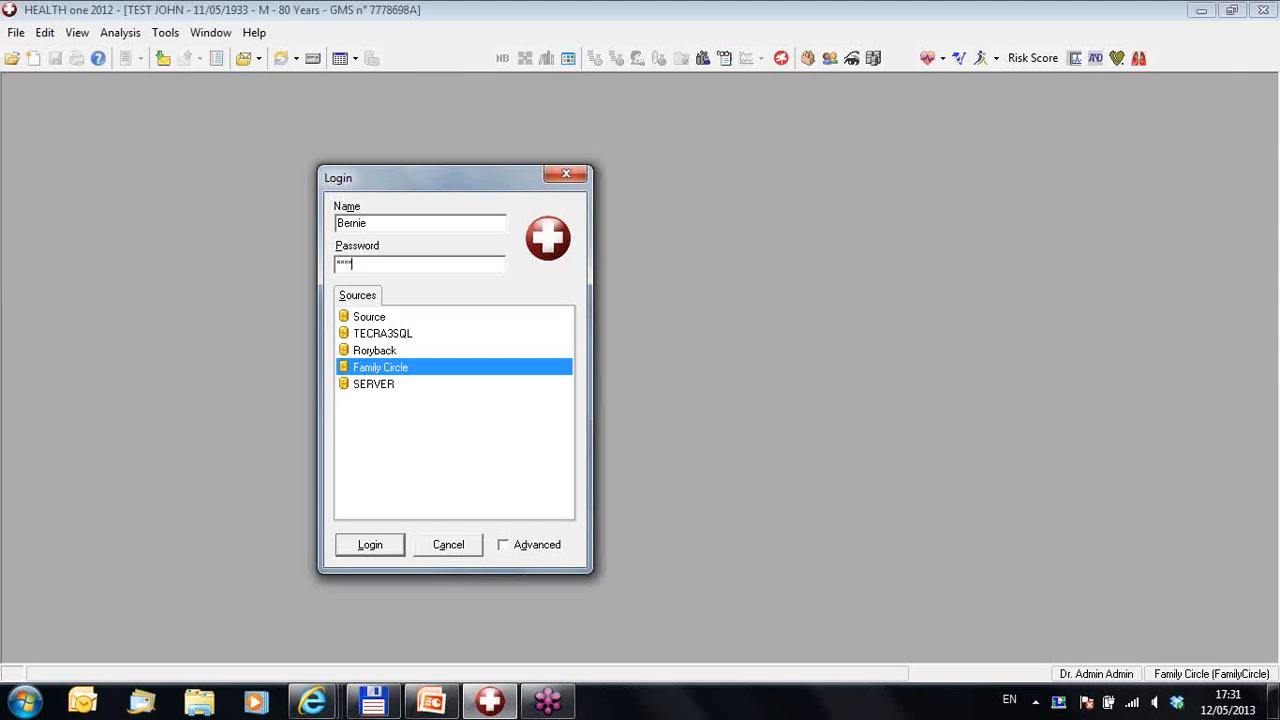
key("Return")
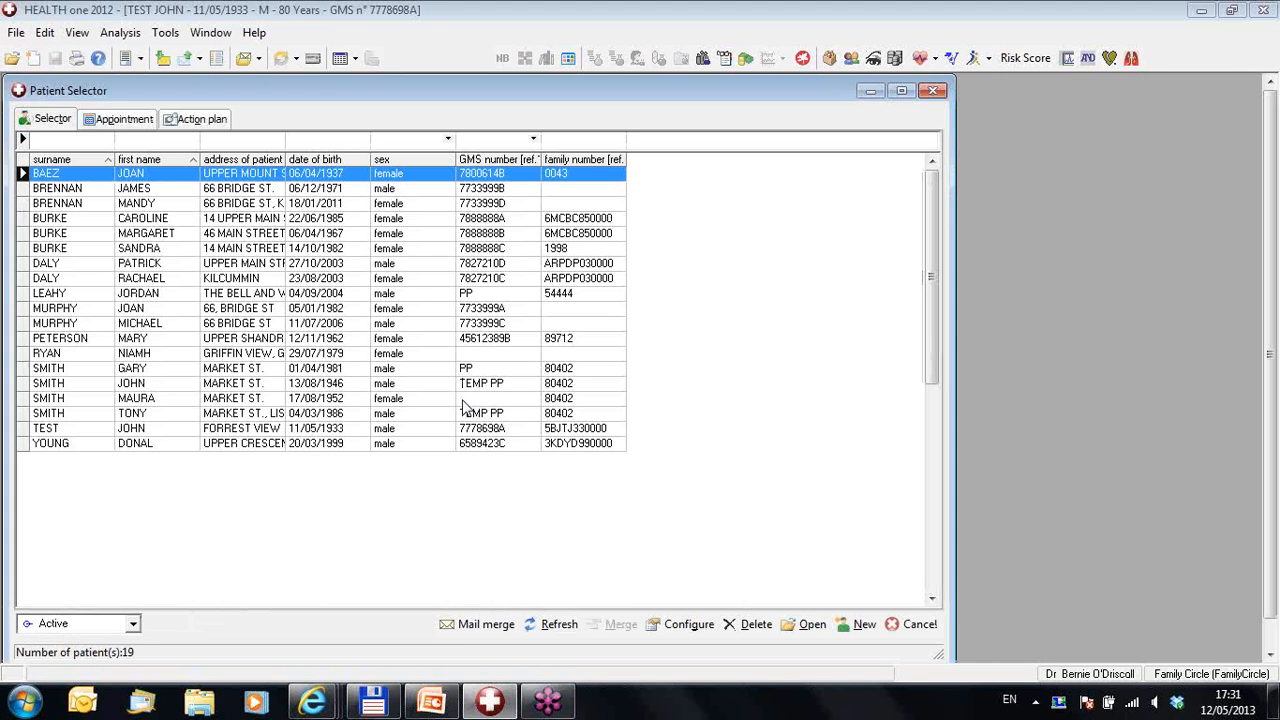
type("test")
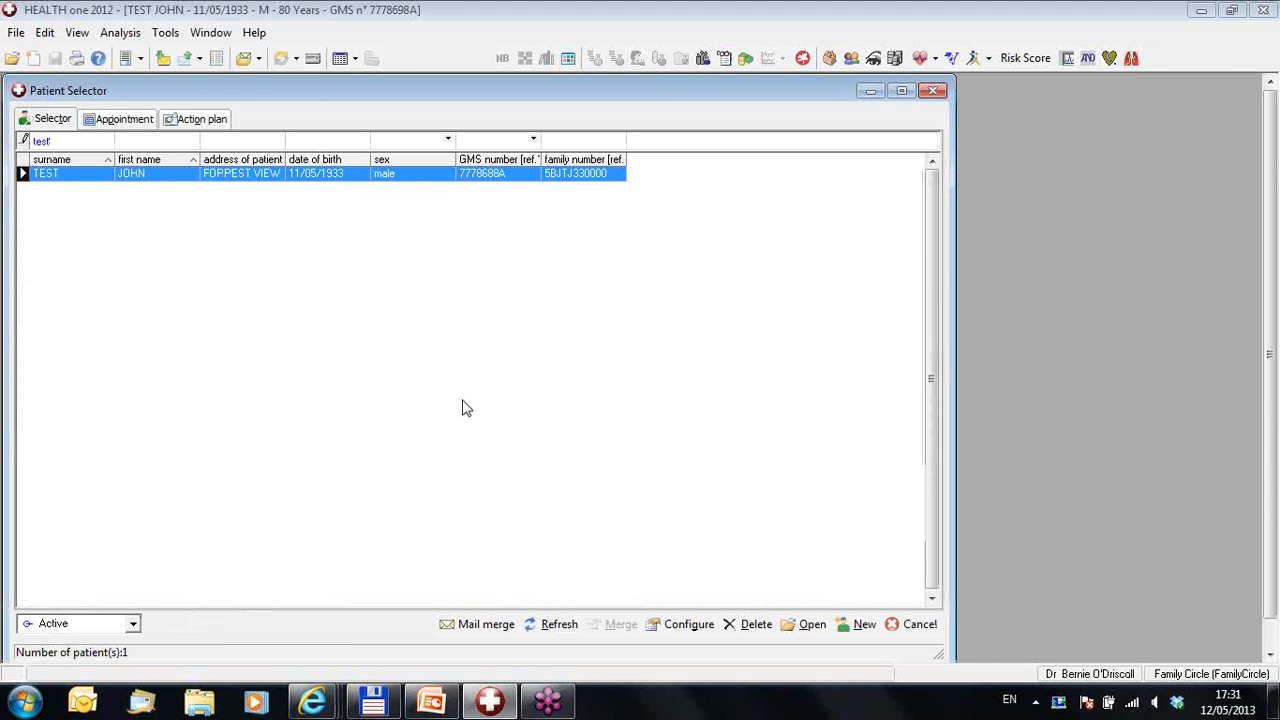
key("Return")
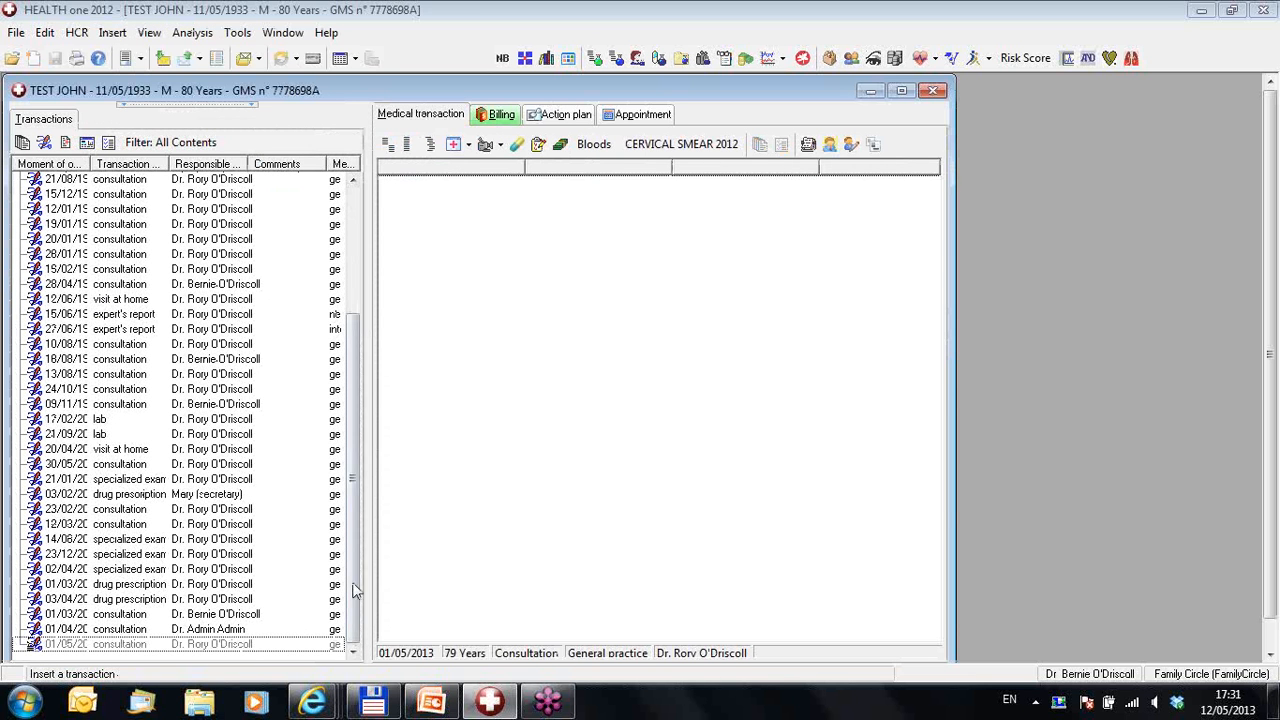
Step: View the 01/05, 01/04 and 01/03/2013 consultations and read the 01/03 subjective symptoms note
left_click(254, 646)
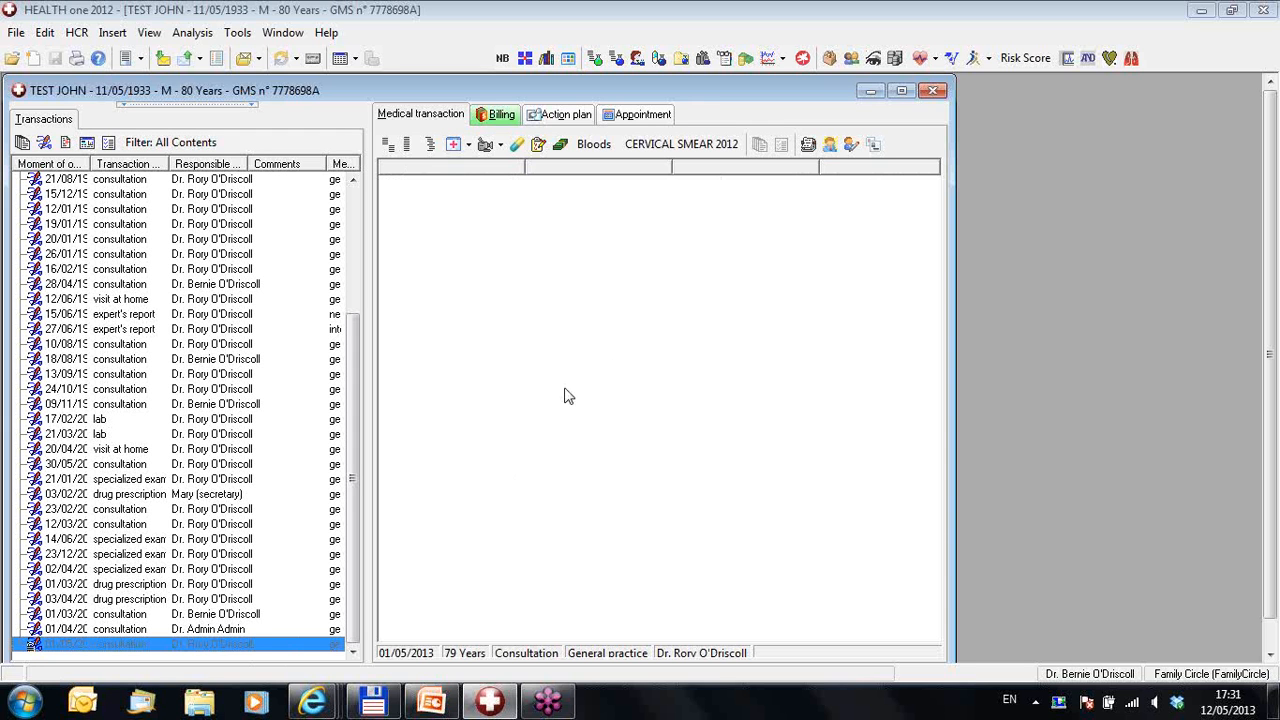
left_click(192, 631)
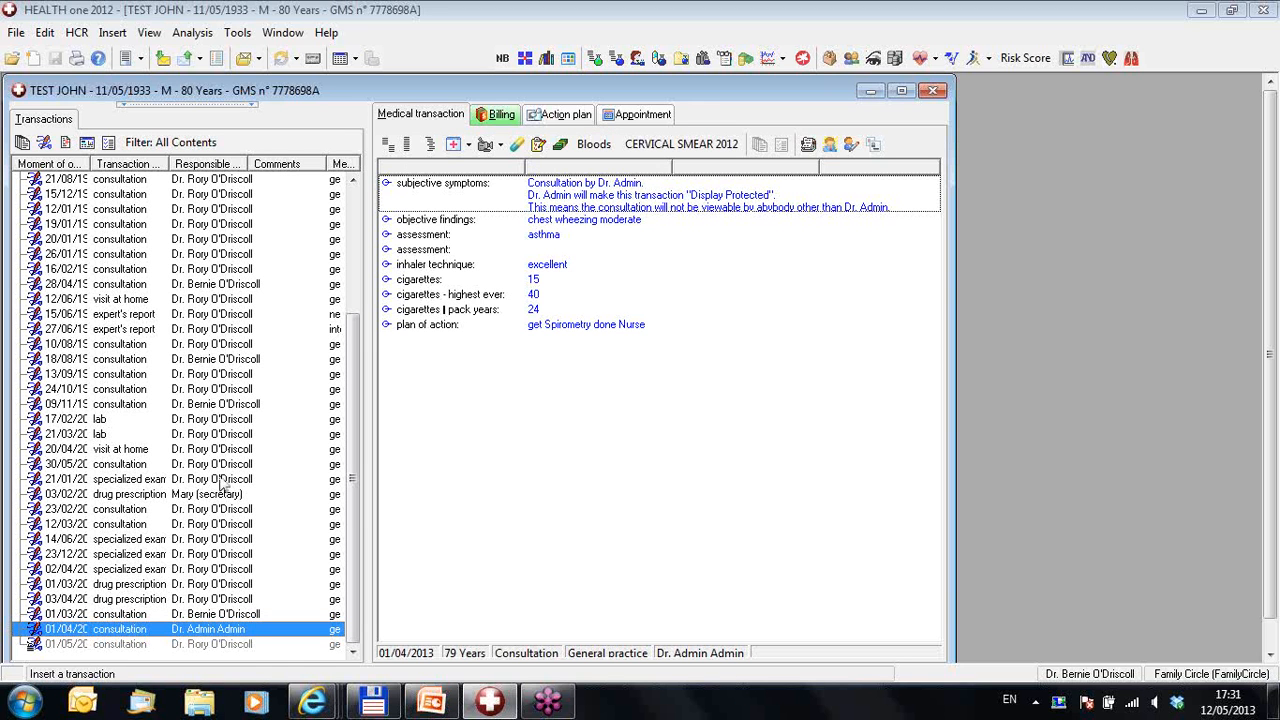
left_click(216, 614)
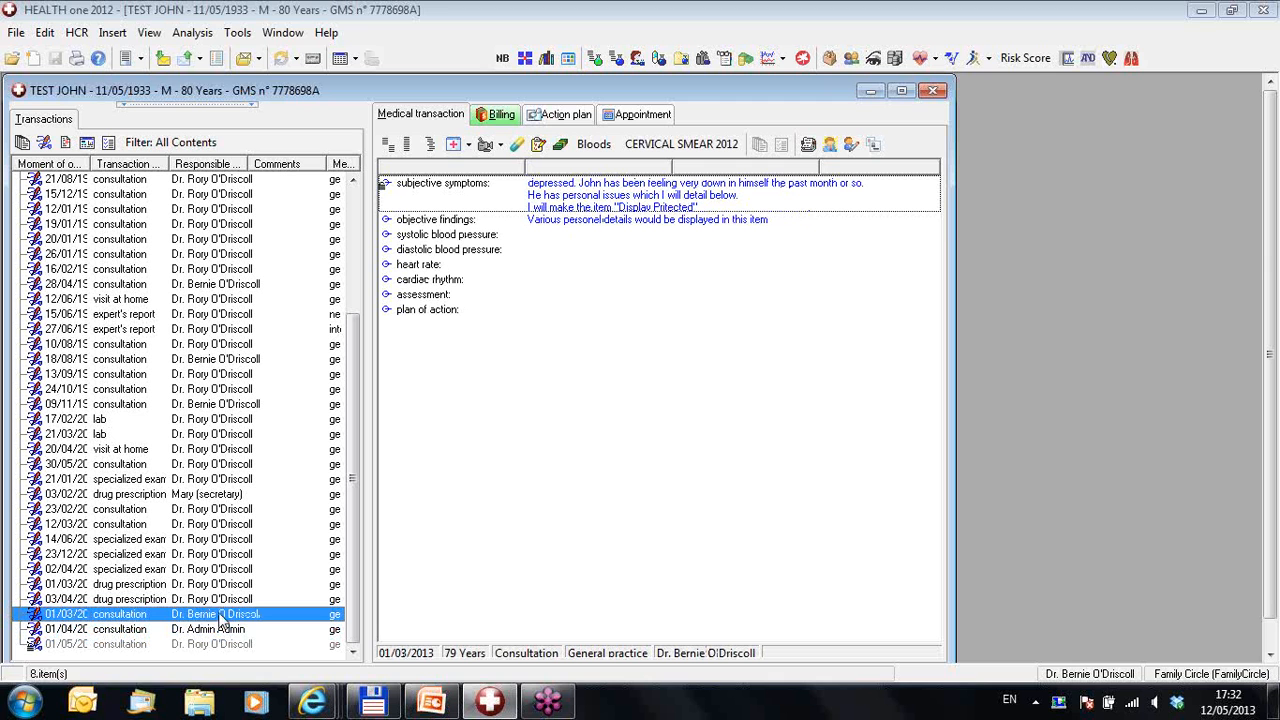
left_click(476, 201)
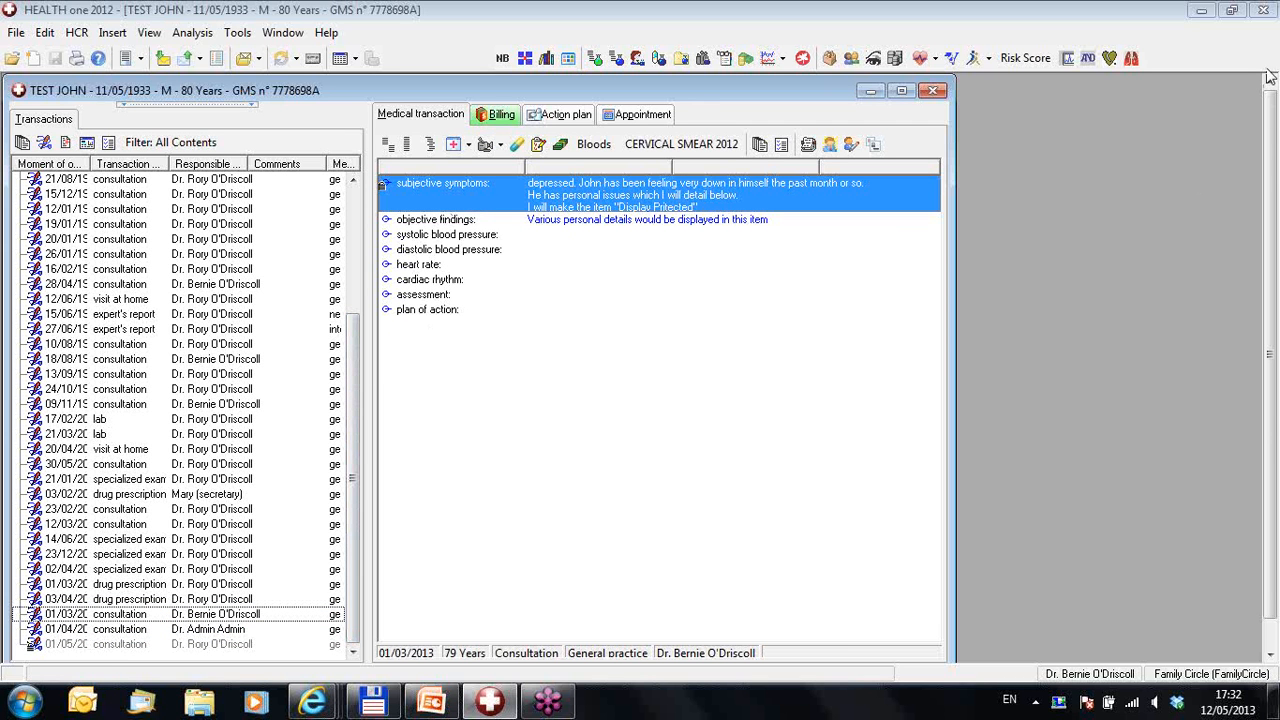
left_click(1262, 10)
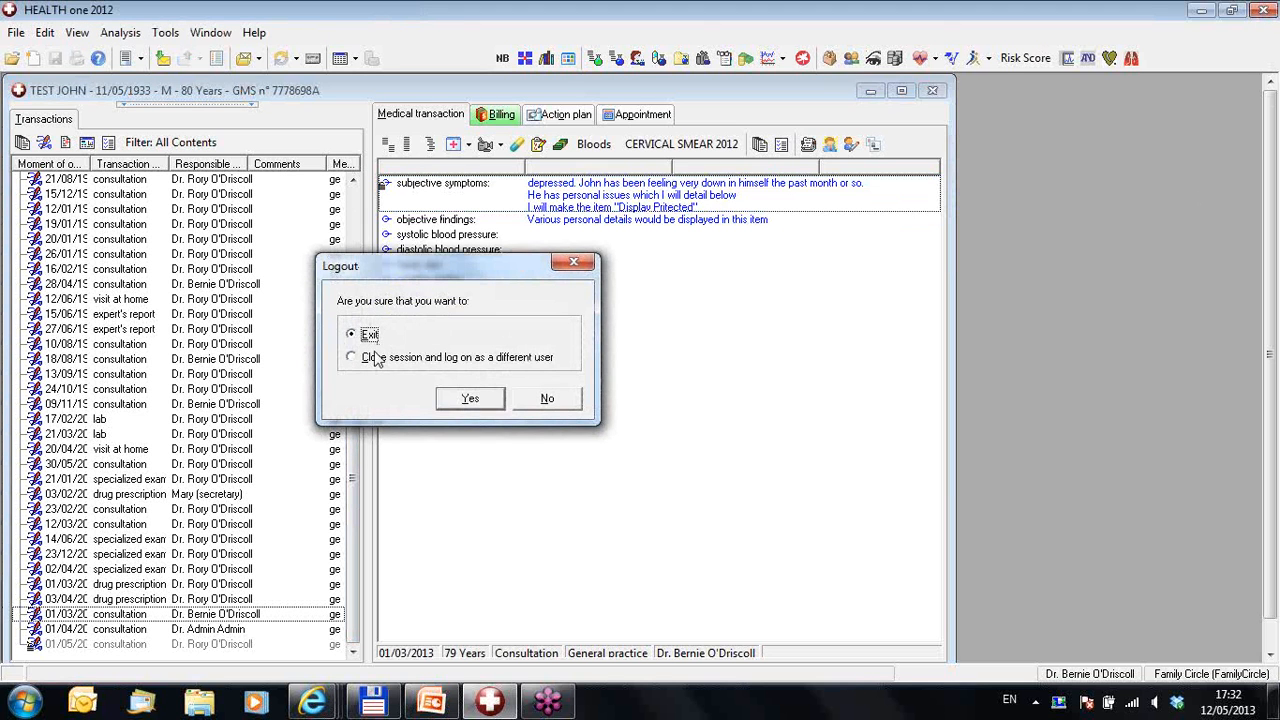
Step: Log on as a third doctor and open the patient found with surname filter 'test'
left_click(380, 357)
left_click(465, 400)
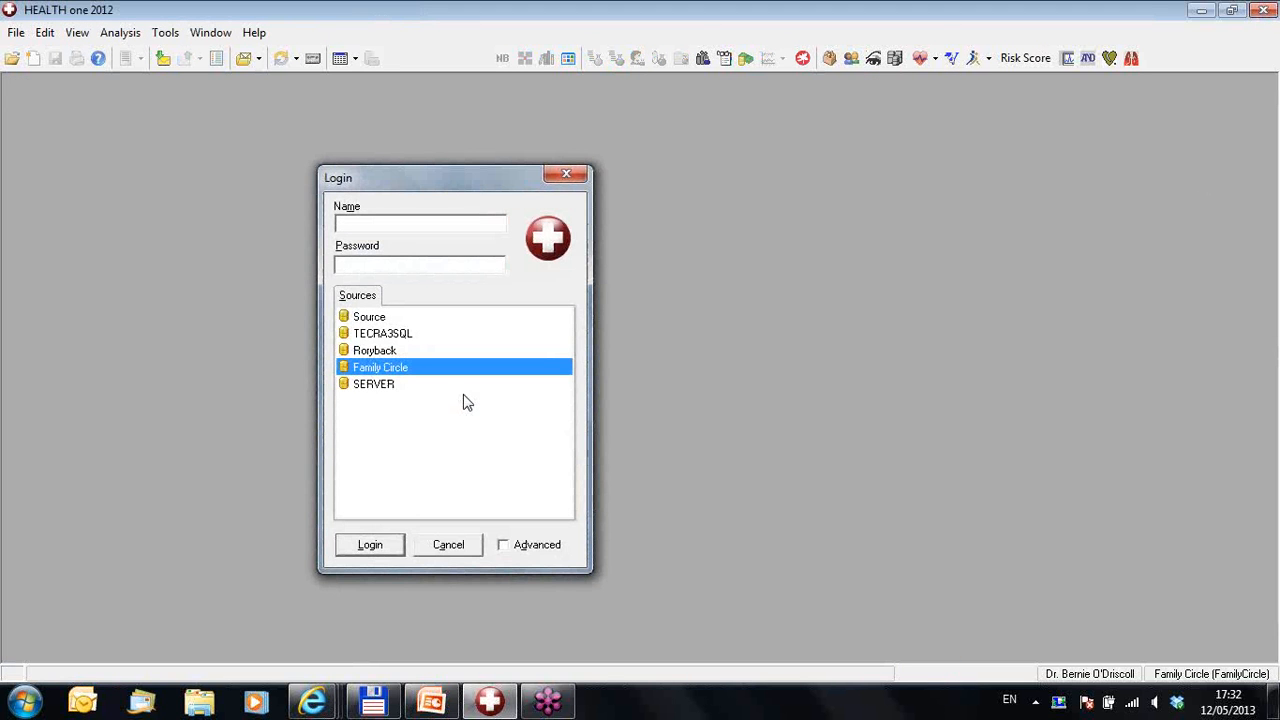
type("Rory")
key("Return")
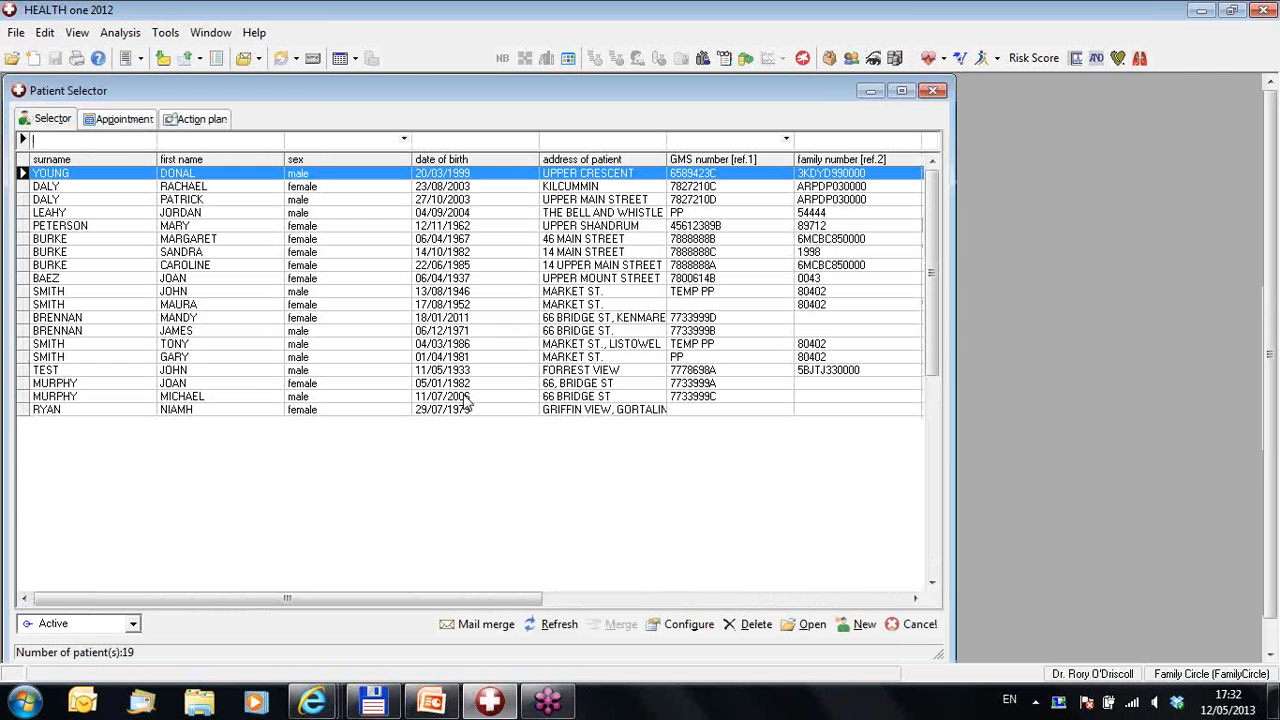
type("test")
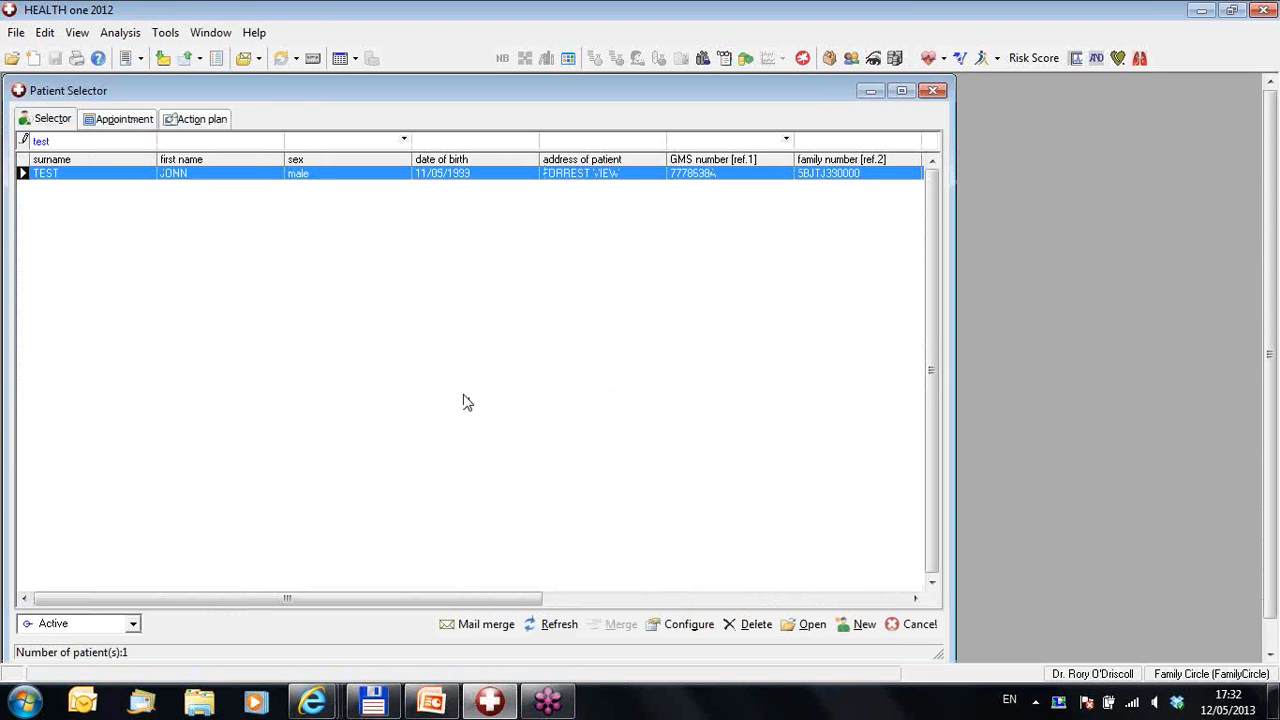
key("Return")
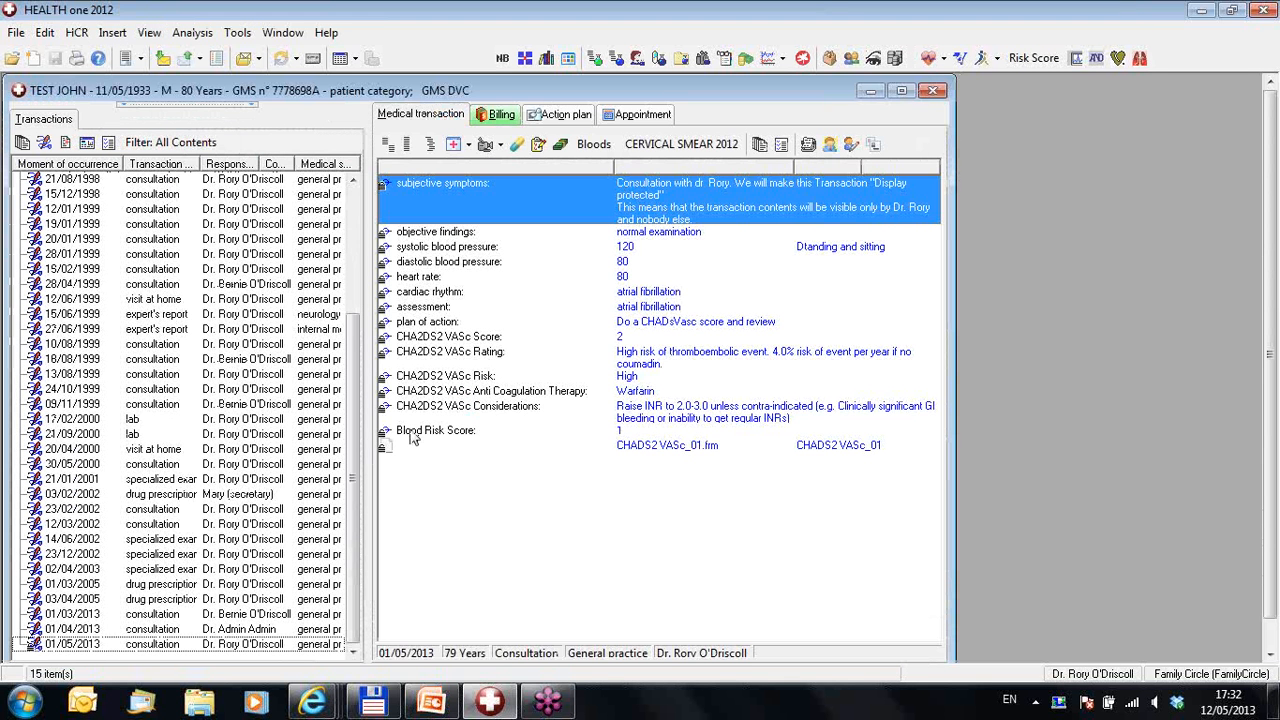
Step: Switch off Display protected on the 01/05/2013 consultation, then save and validate it
left_click(242, 646)
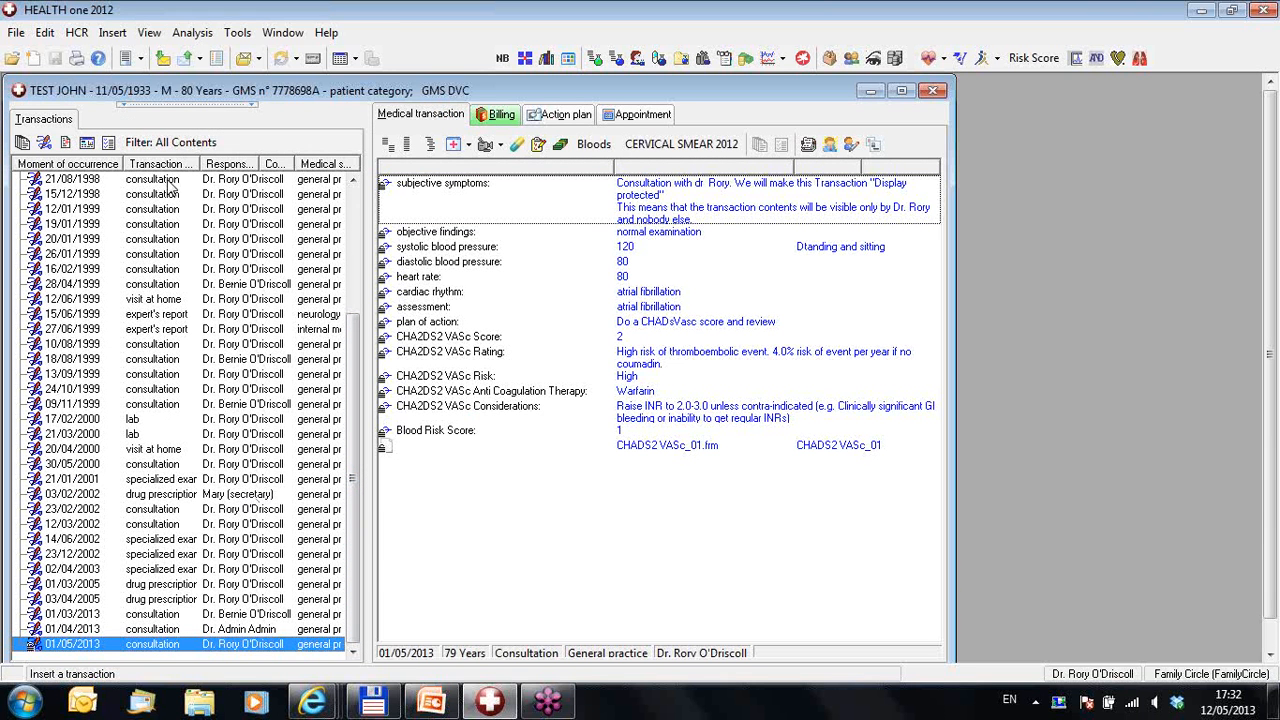
left_click(110, 146)
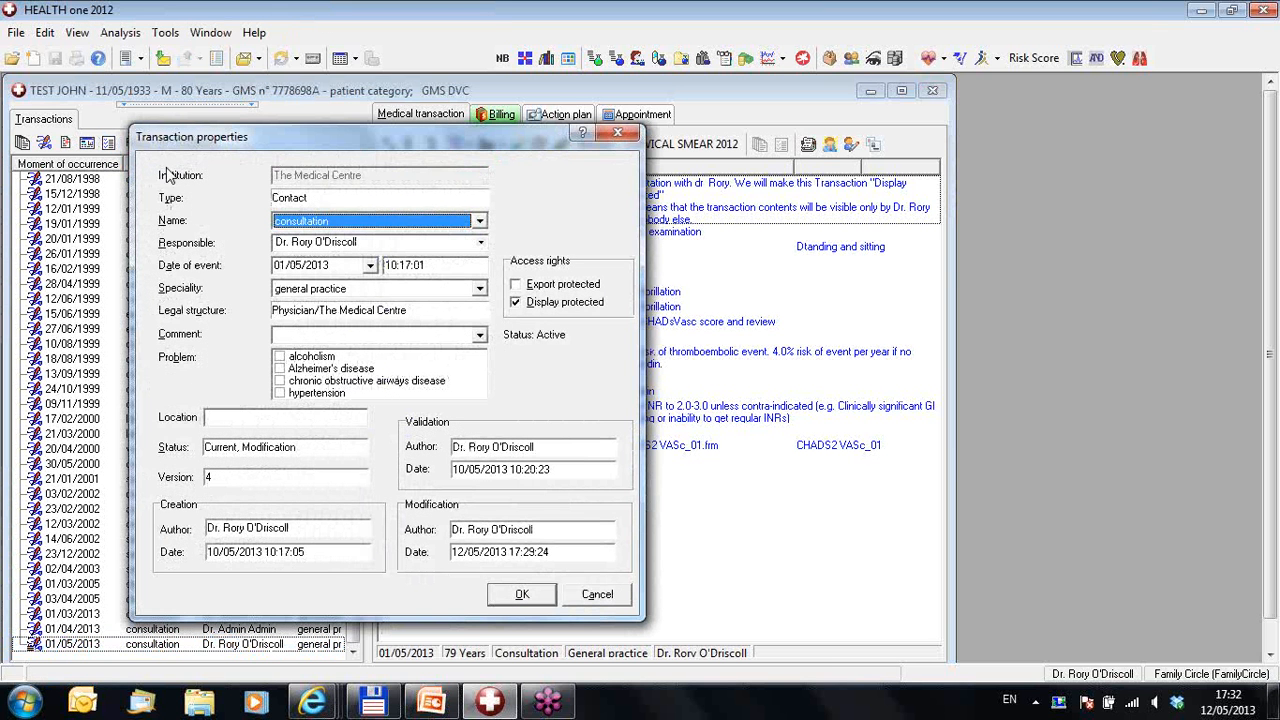
left_click(515, 303)
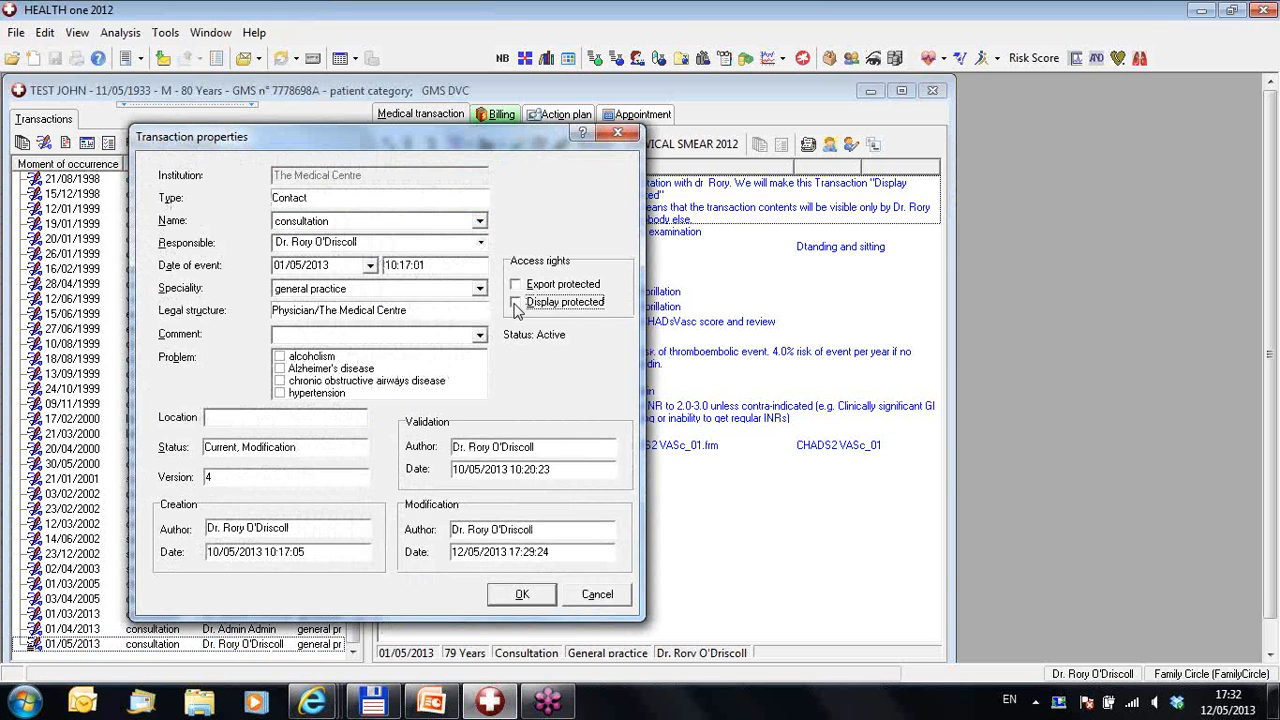
left_click(507, 598)
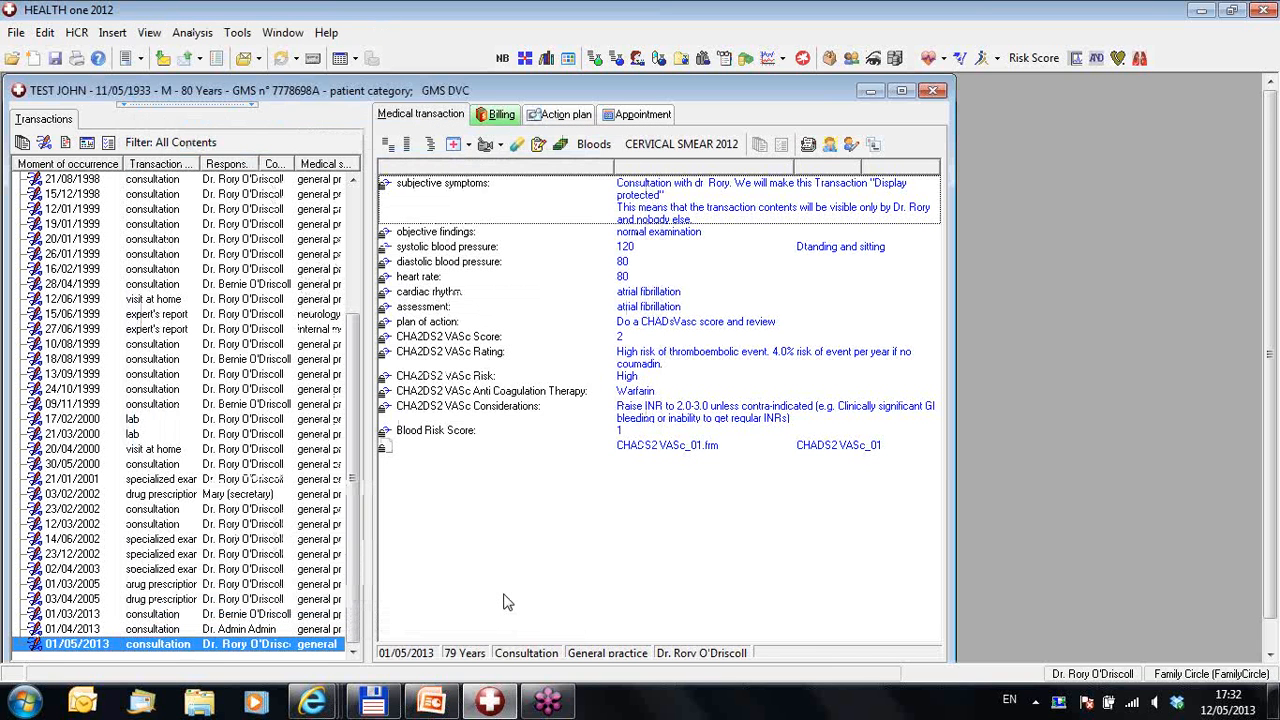
left_click(55, 58)
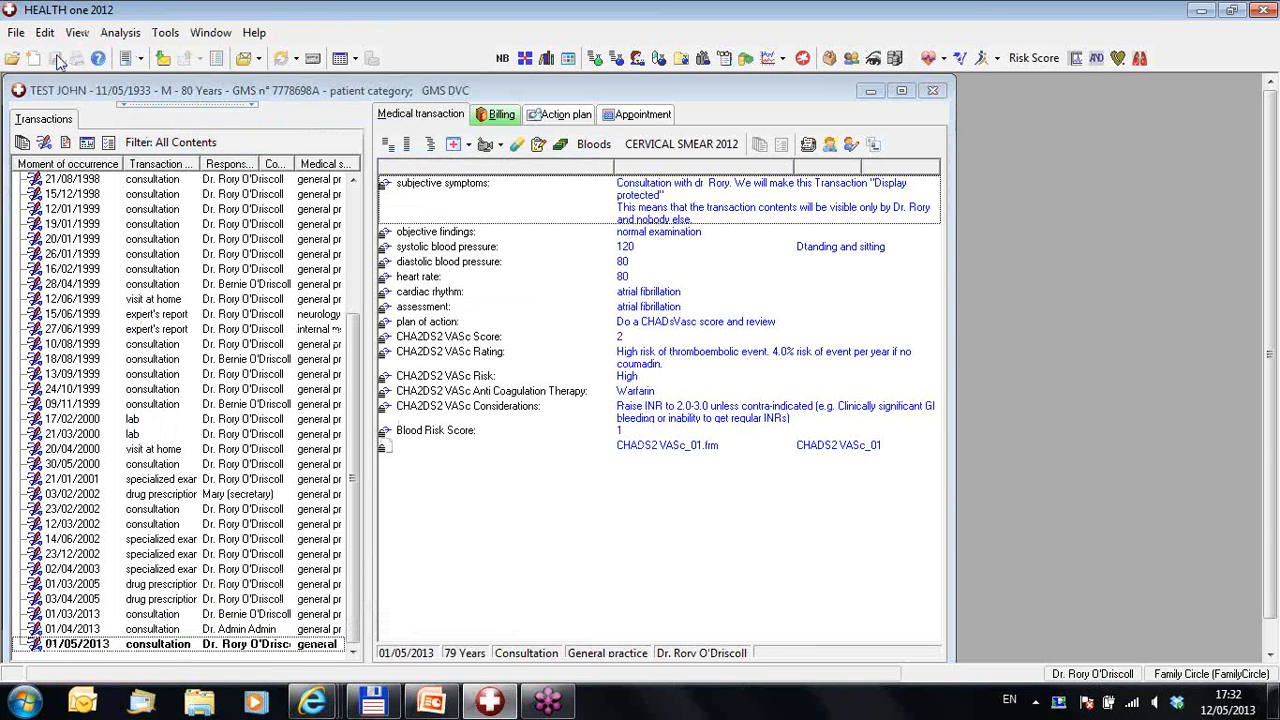
left_click(616, 398)
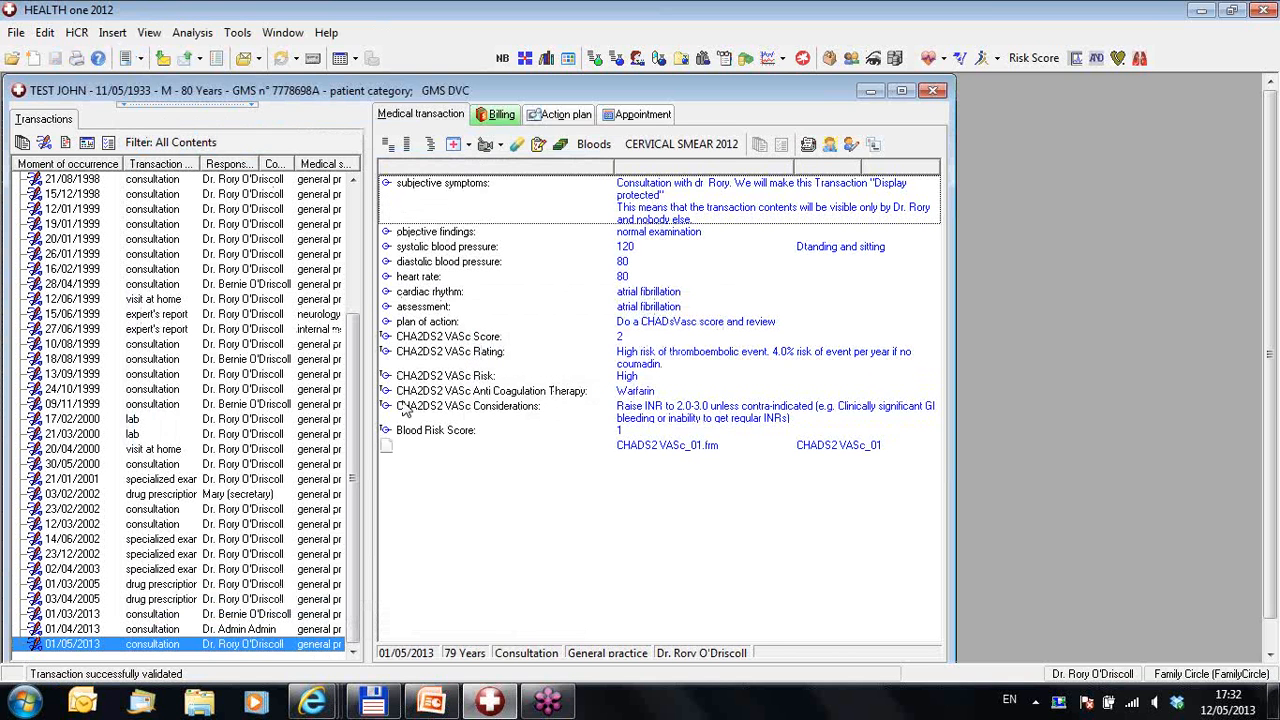
left_click(453, 207)
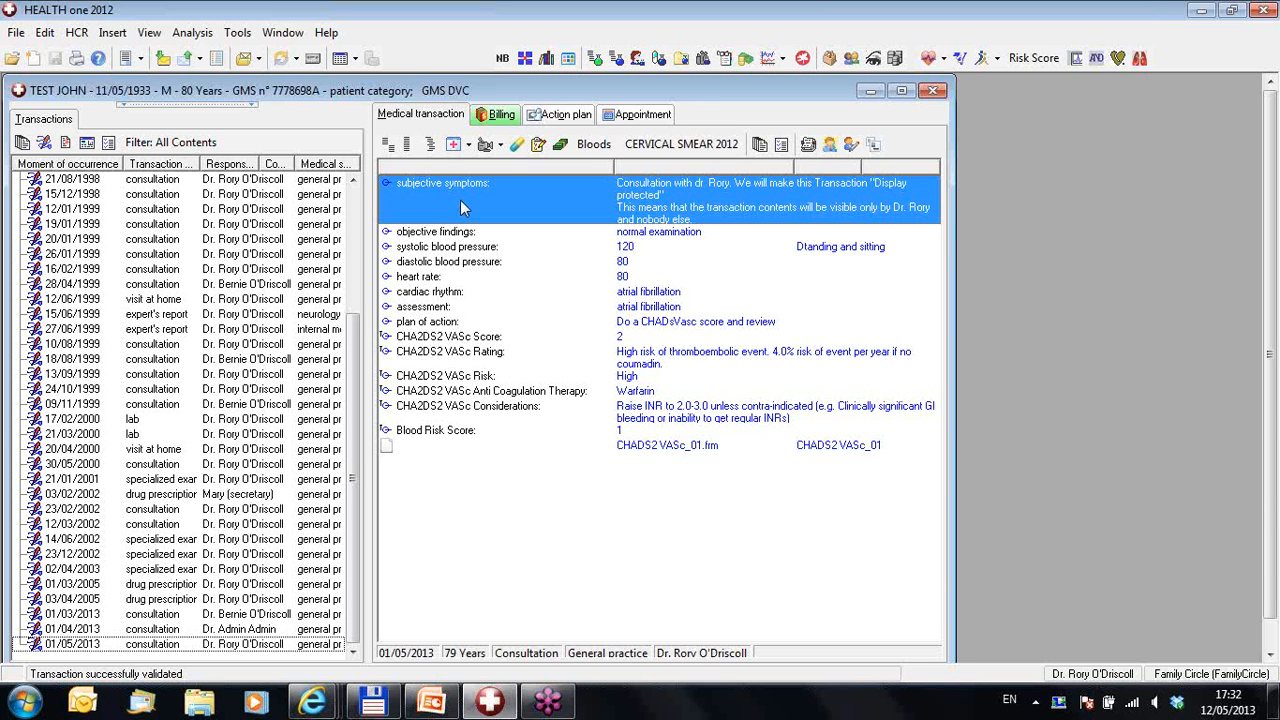
Step: Set the 01/05/2013 consultation's subjective symptoms to Display protected
right_click(460, 207)
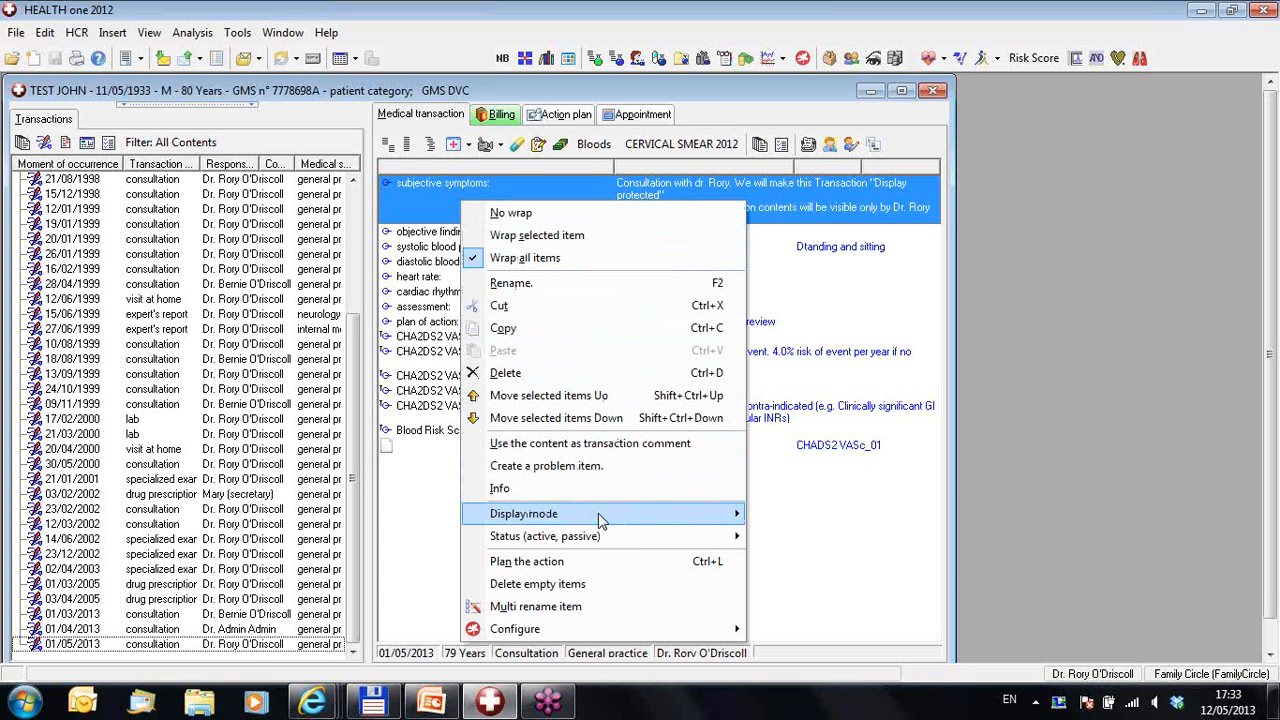
mouse_move(600, 520)
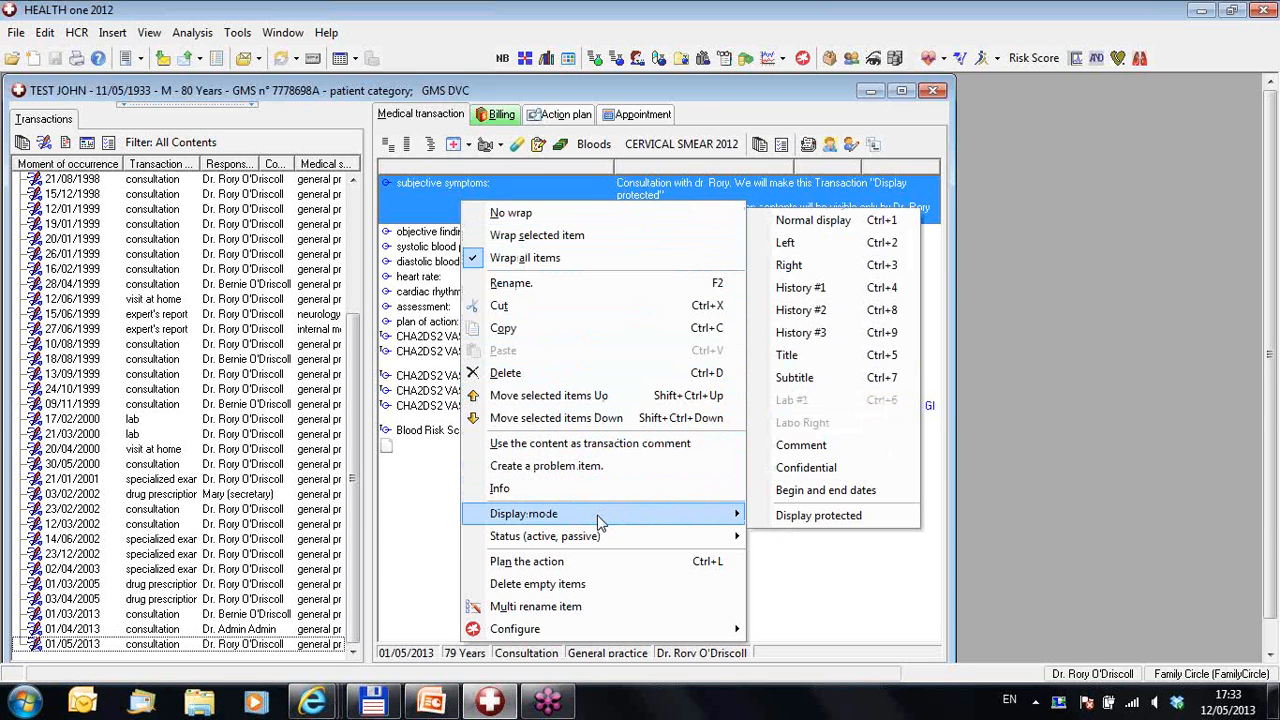
left_click(795, 516)
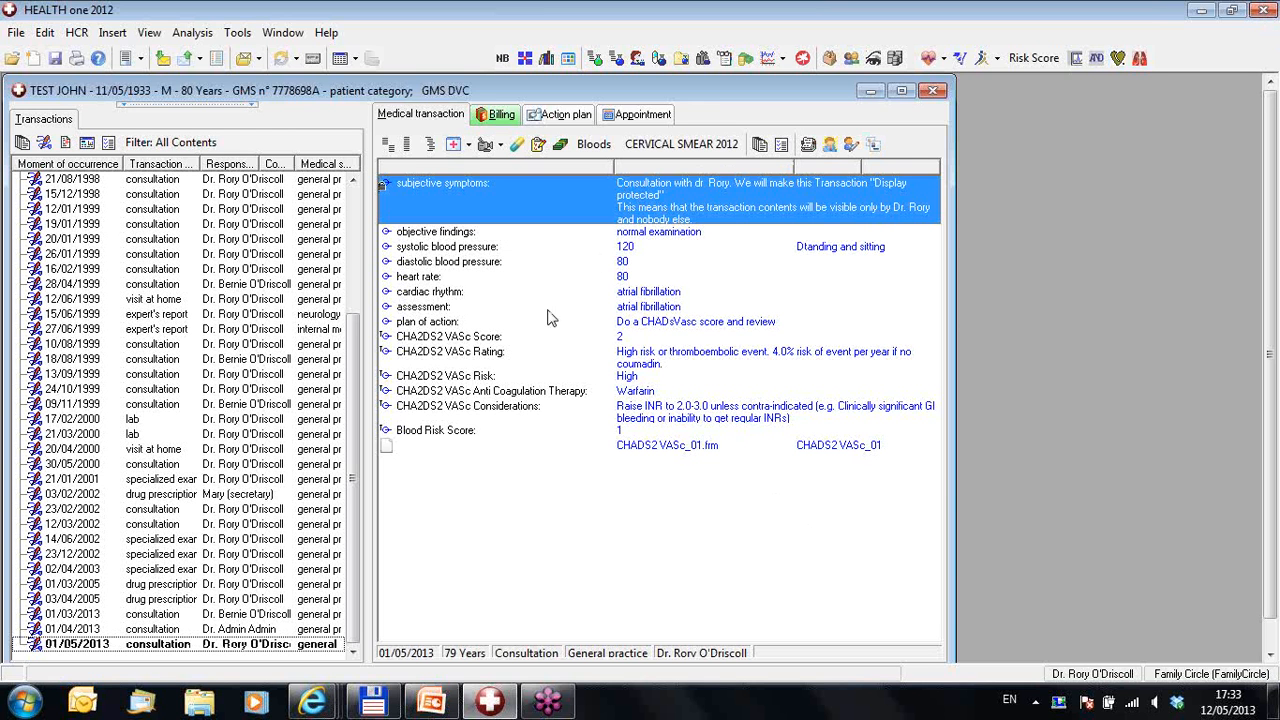
Step: Save and validate the consultation, then start logging out
left_click(57, 59)
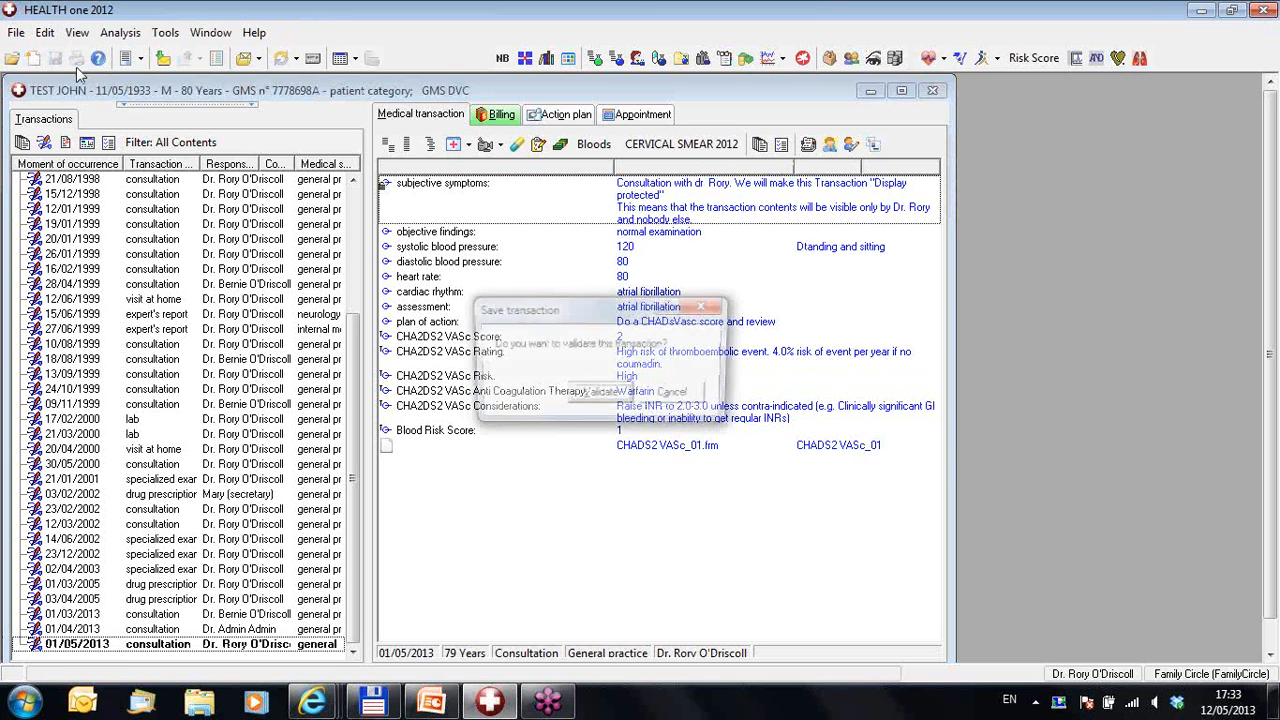
left_click(600, 394)
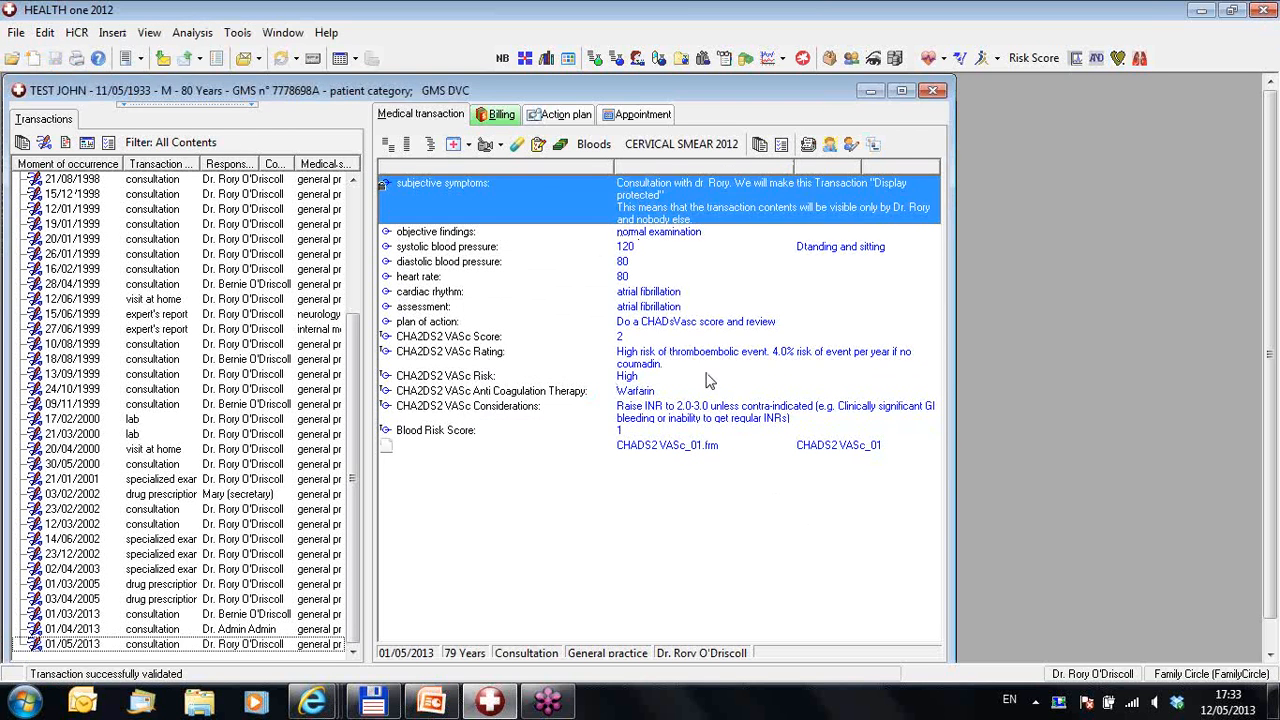
left_click(1263, 10)
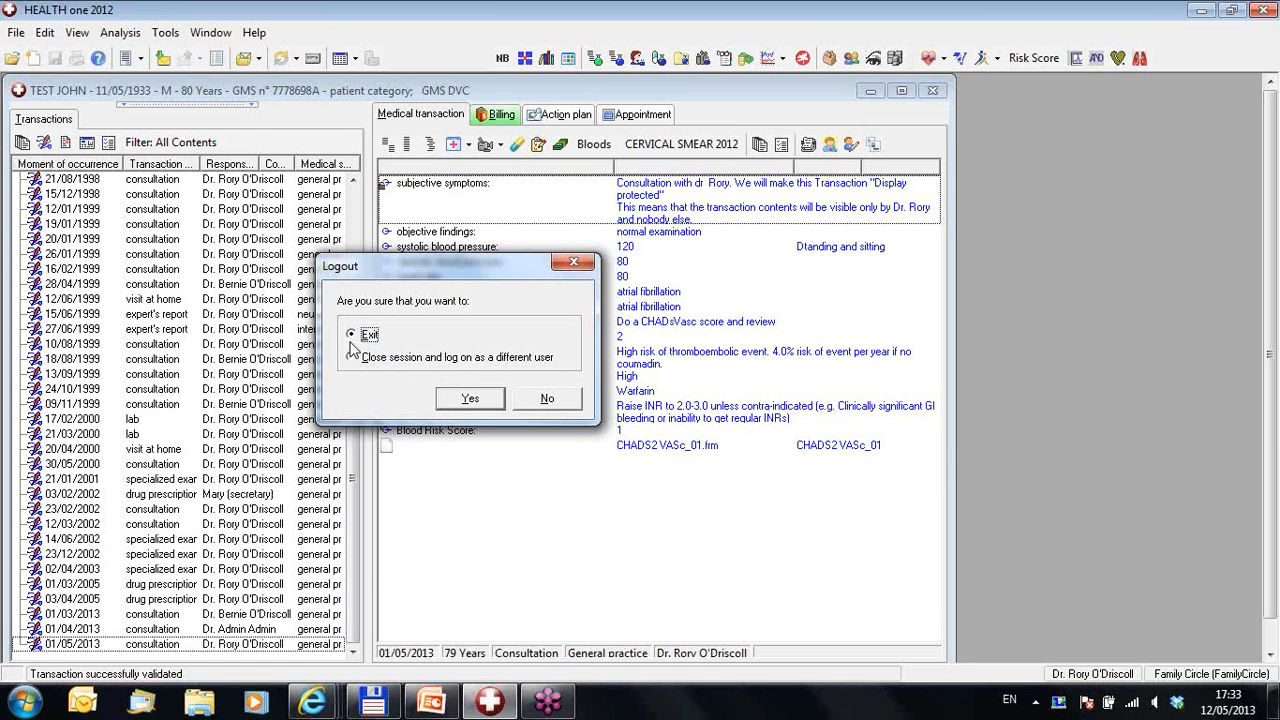
Step: Close the session, log back in as Admin, and reopen the test patient's record
left_click(410, 362)
left_click(468, 400)
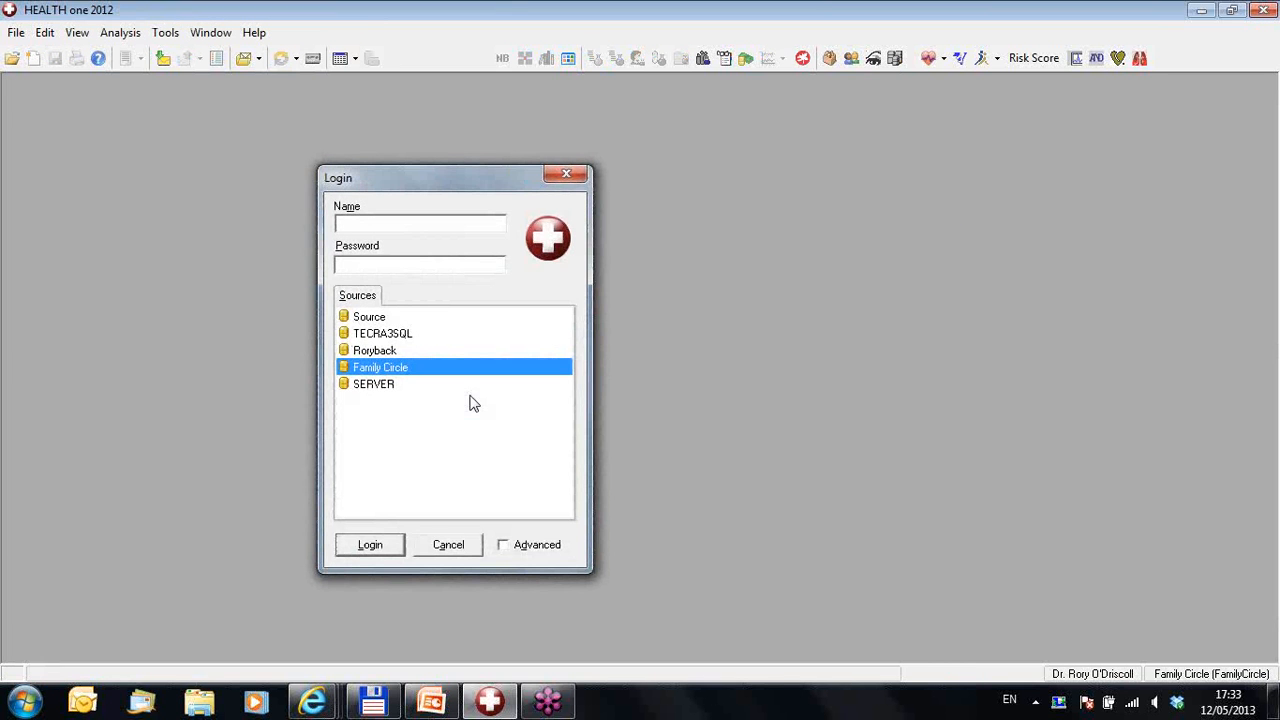
type("Admin")
key("Return")
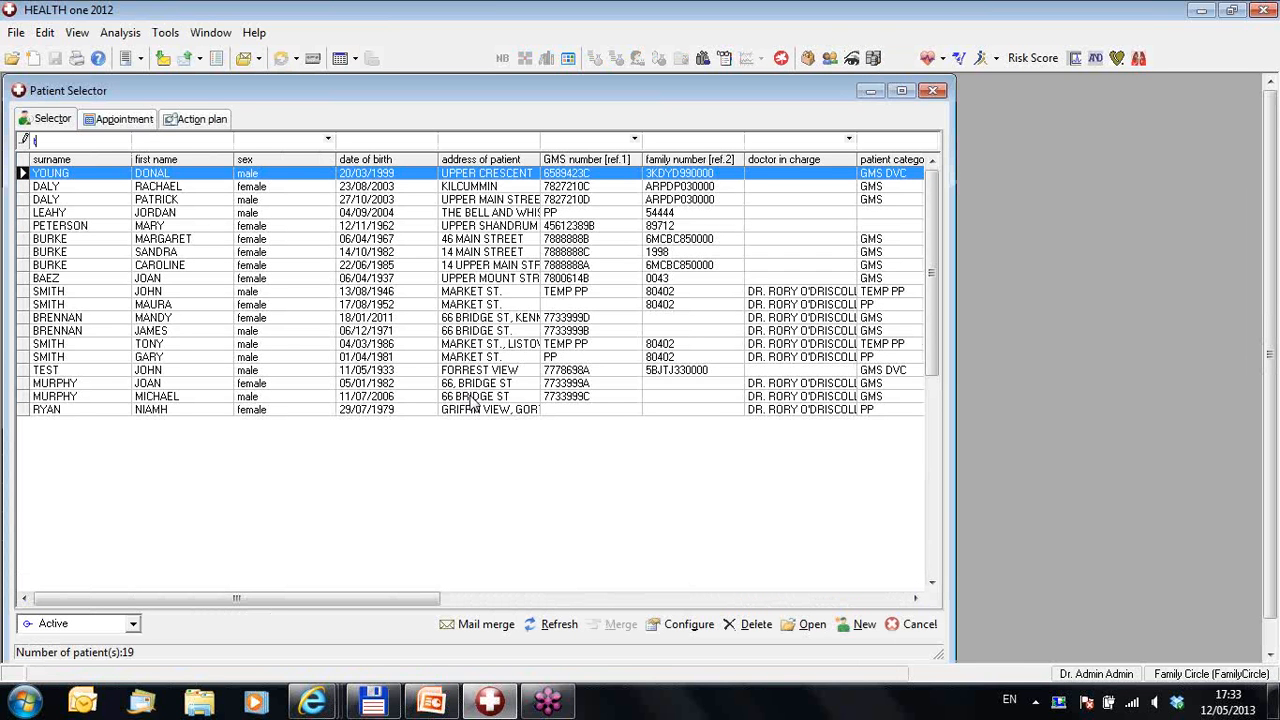
type("test")
key("Return")
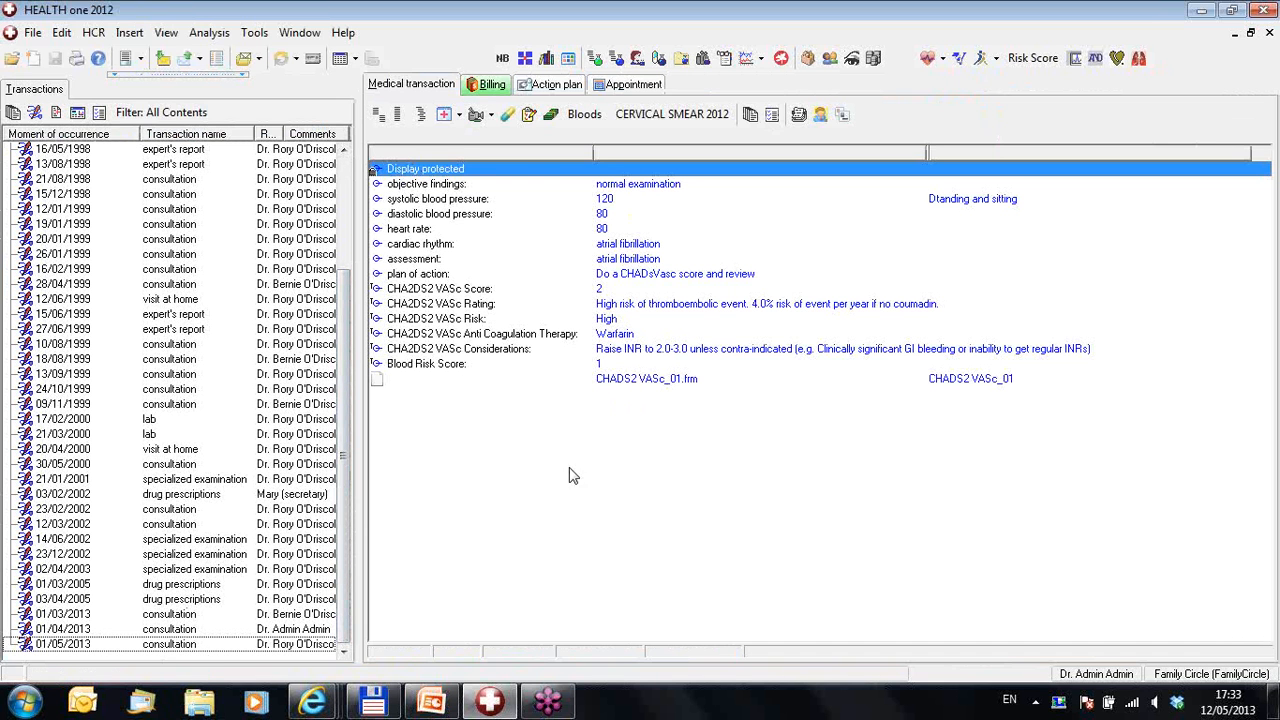
Step: Confirm the protected entry can't be edited, then select the 01/04/2013 consultation's subjective symptoms
double_click(526, 170)
left_click(637, 396)
left_click(305, 630)
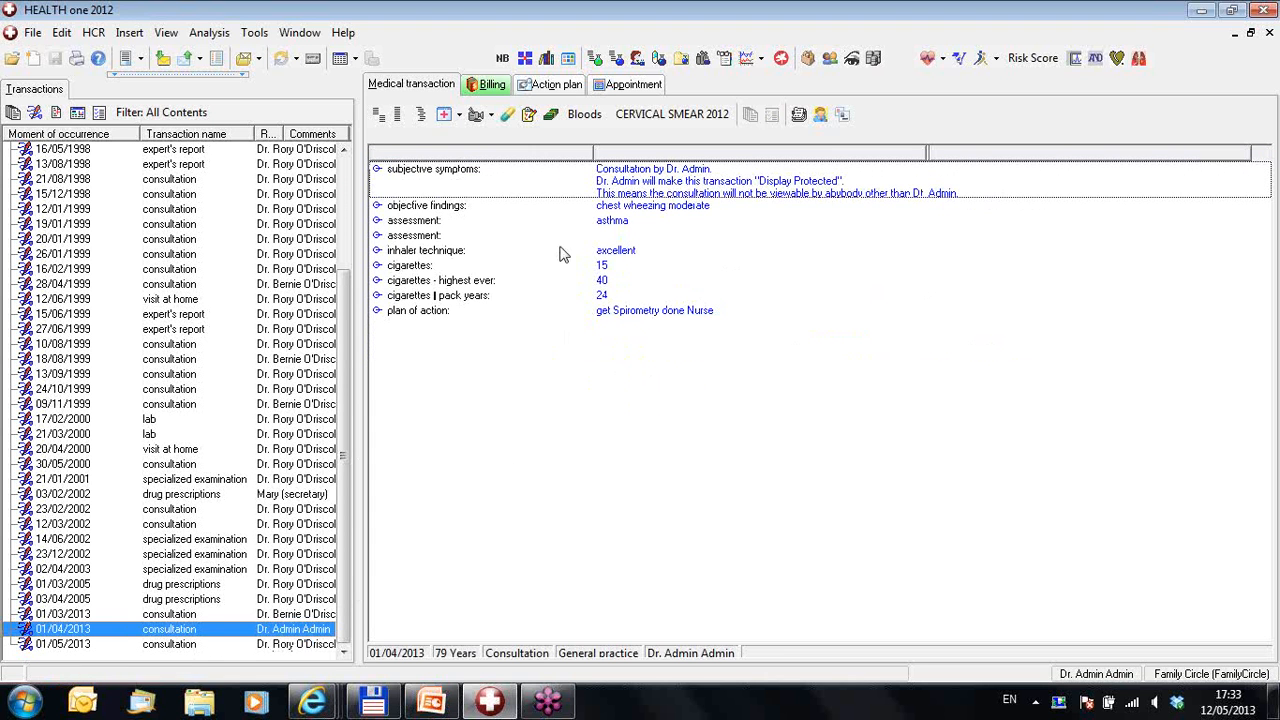
left_click(515, 186)
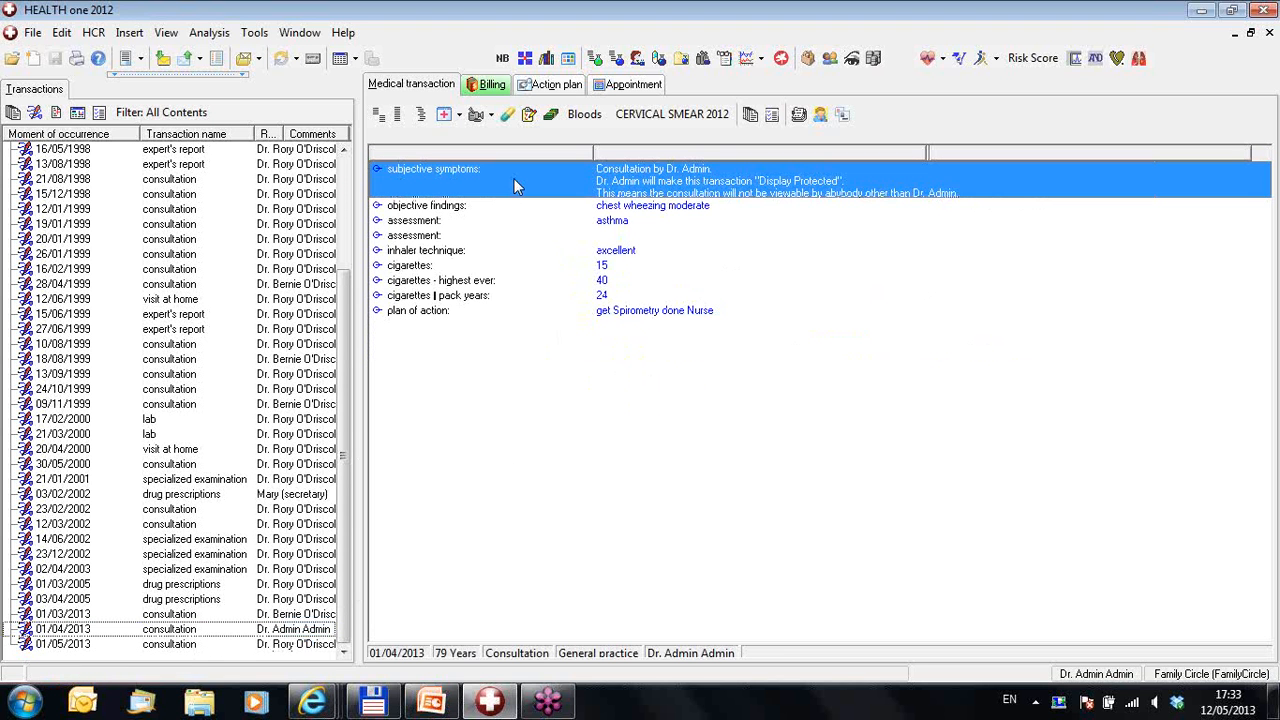
Step: Change the 01/04/2013 subjective symptoms entry's display mode to Confidential
right_click(515, 186)
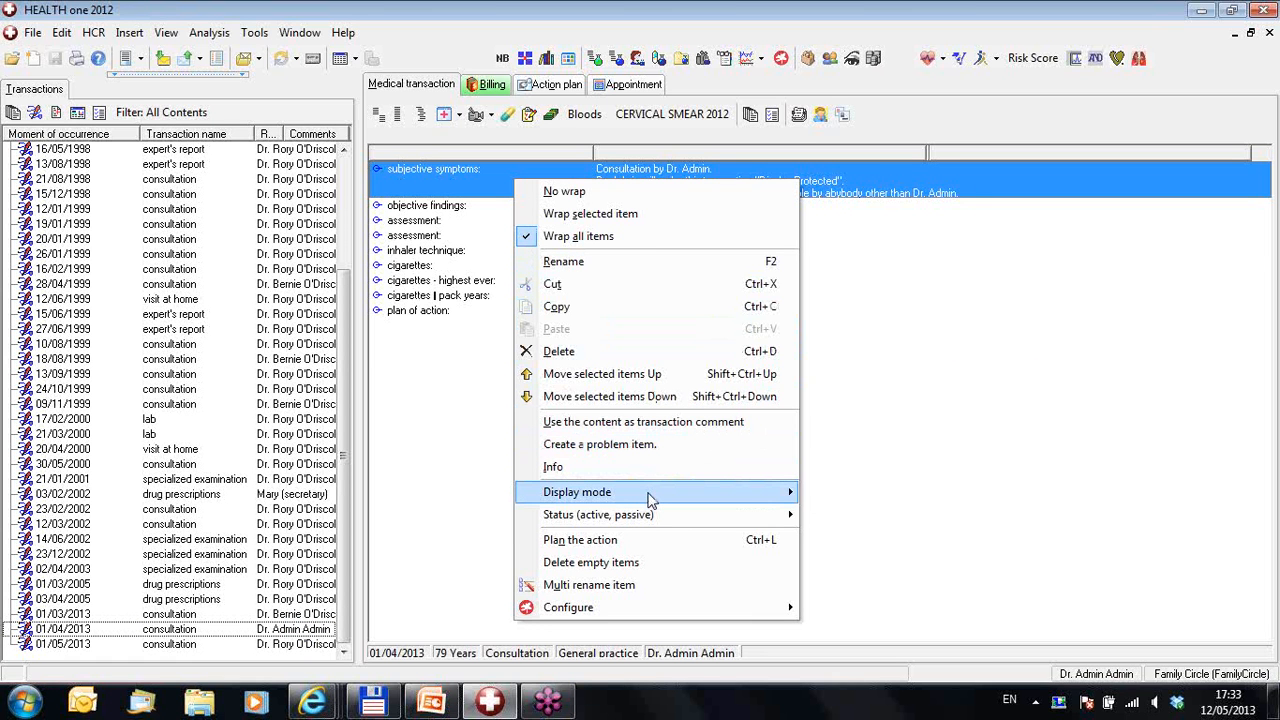
mouse_move(650, 500)
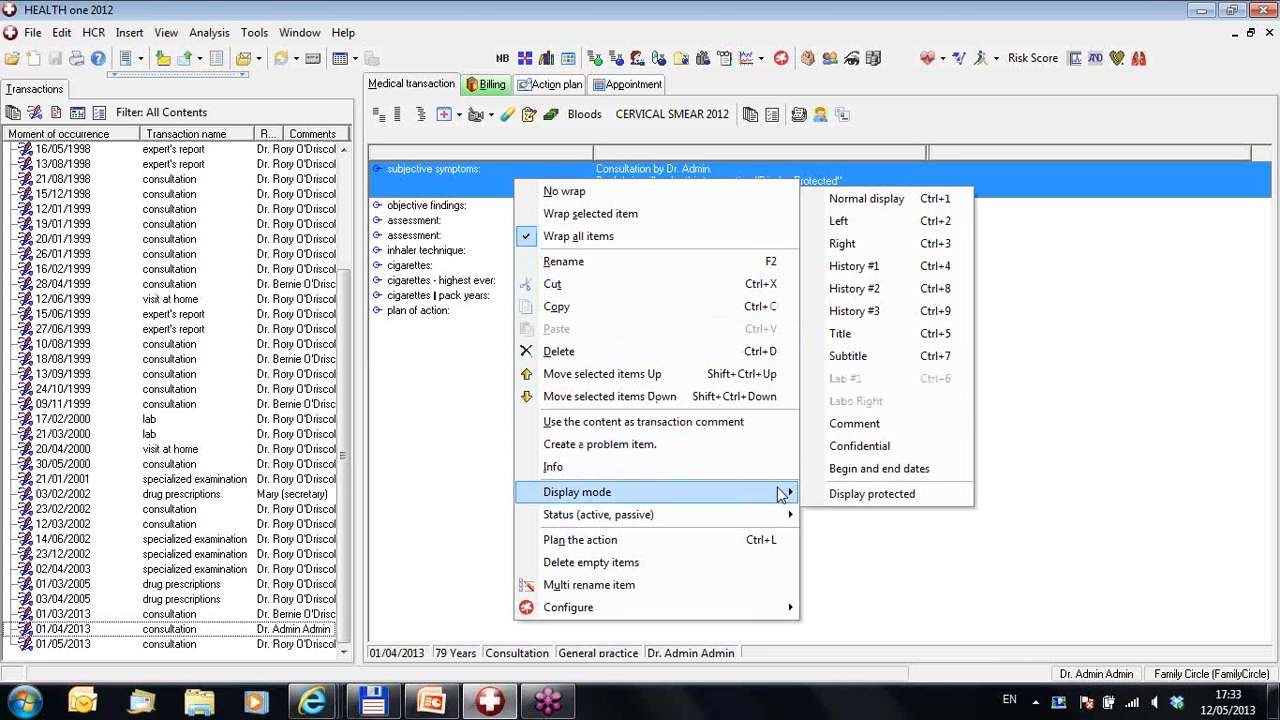
left_click(859, 446)
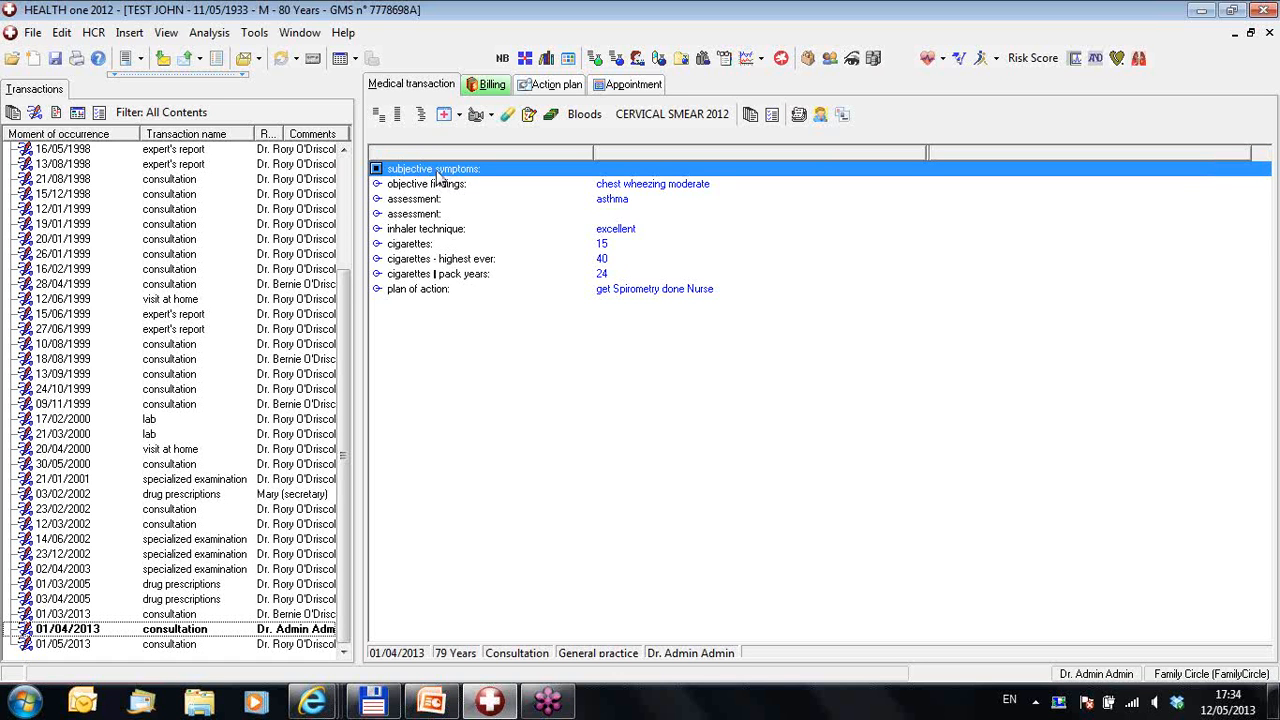
Step: Open the subjective symptoms entry to inspect it, then cancel without changes
double_click(440, 177)
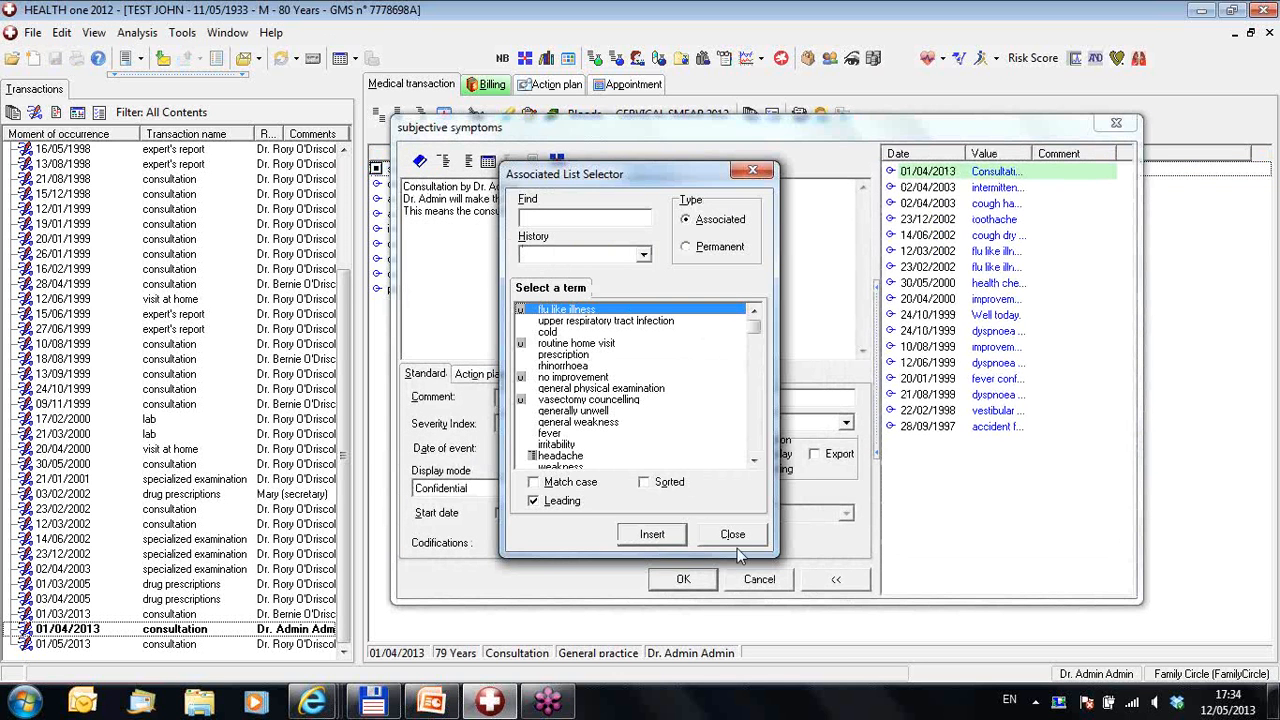
left_click(735, 534)
left_click(768, 580)
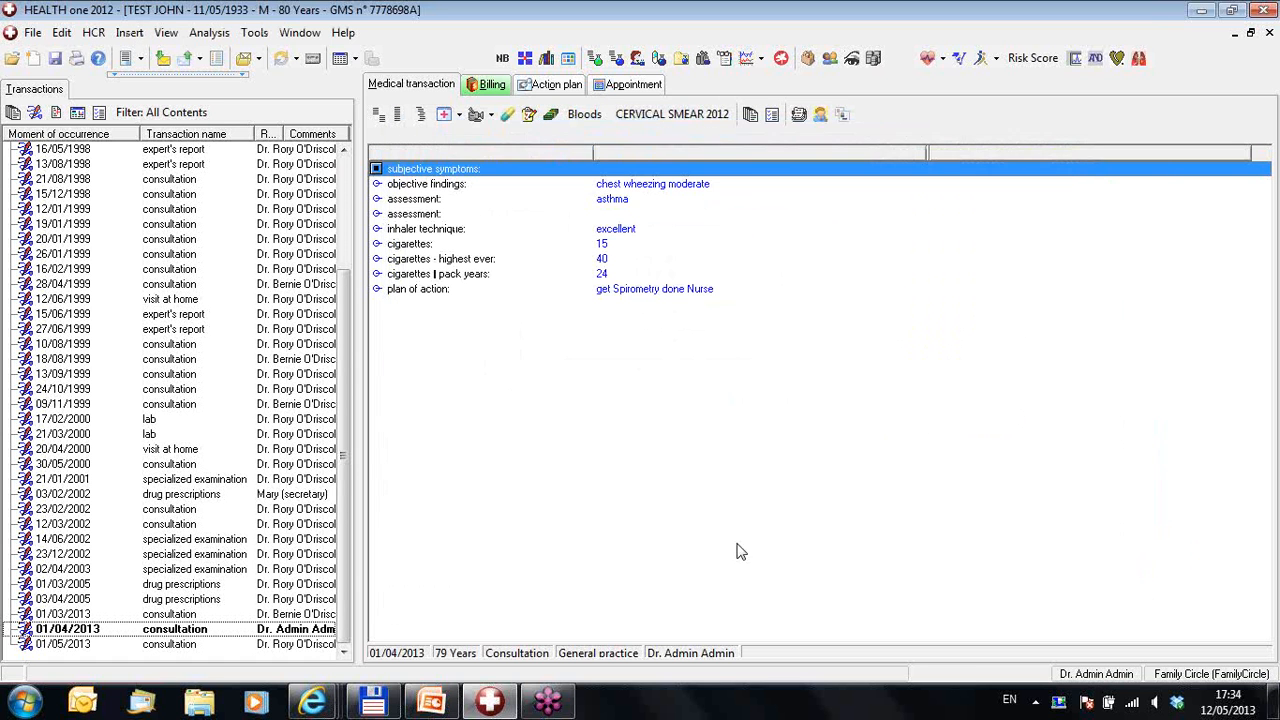
Step: Additionally mark the 01/04/2013 subjective symptoms as Display protected
right_click(440, 177)
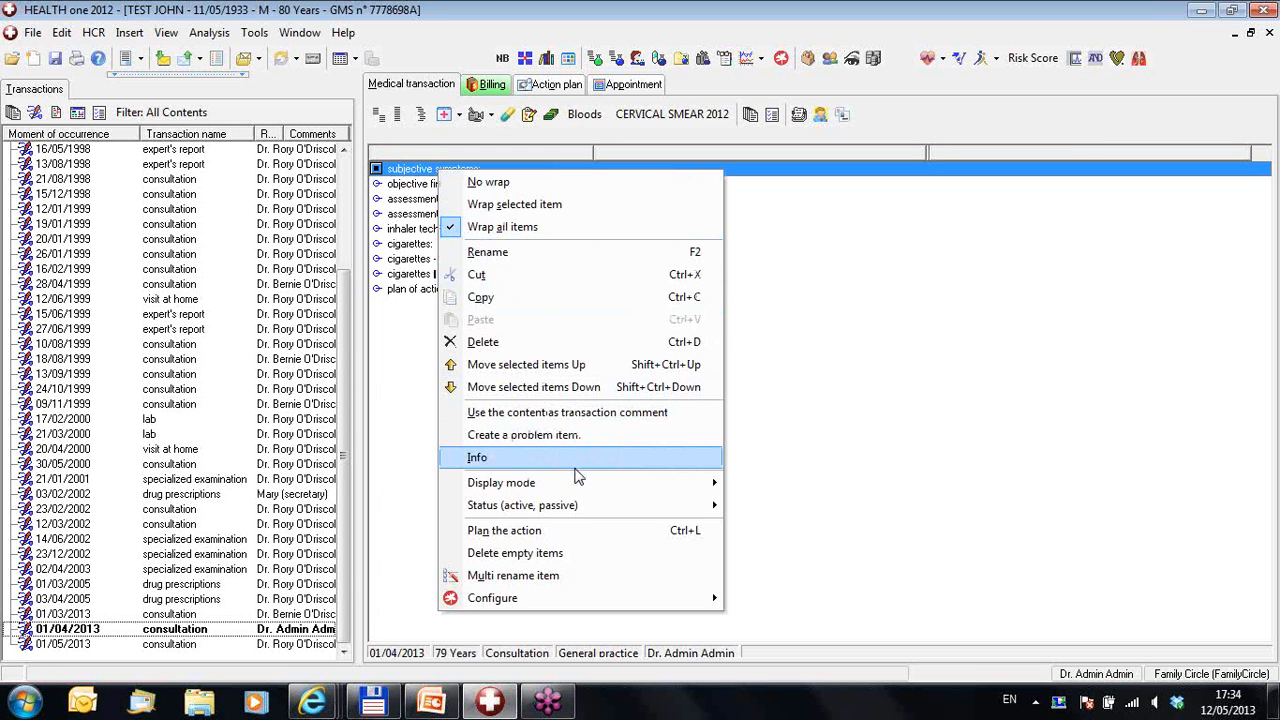
mouse_move(580, 485)
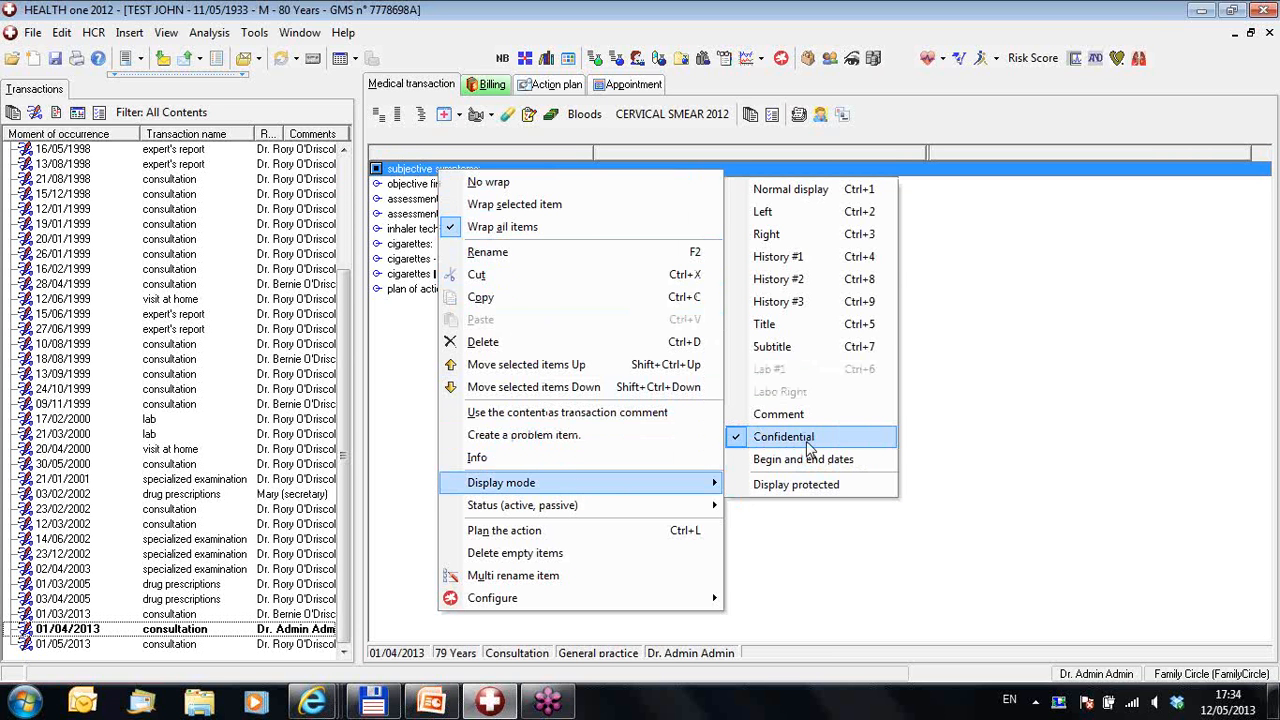
left_click(796, 486)
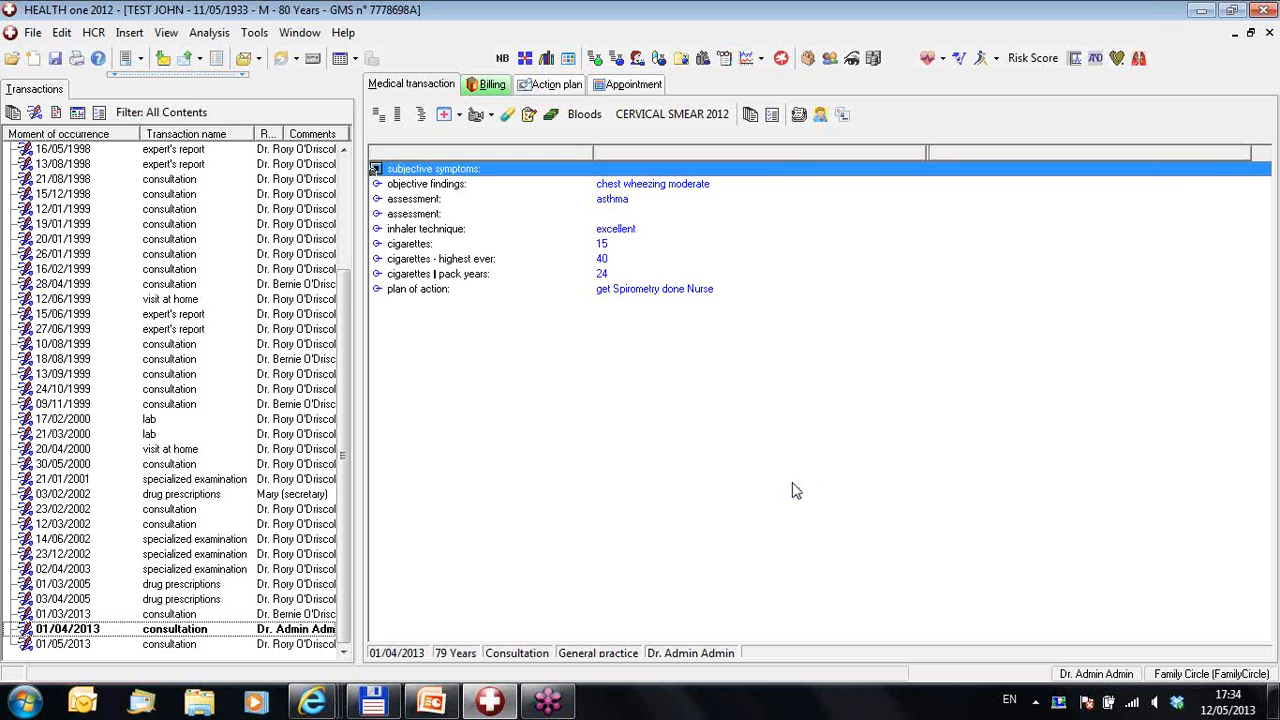